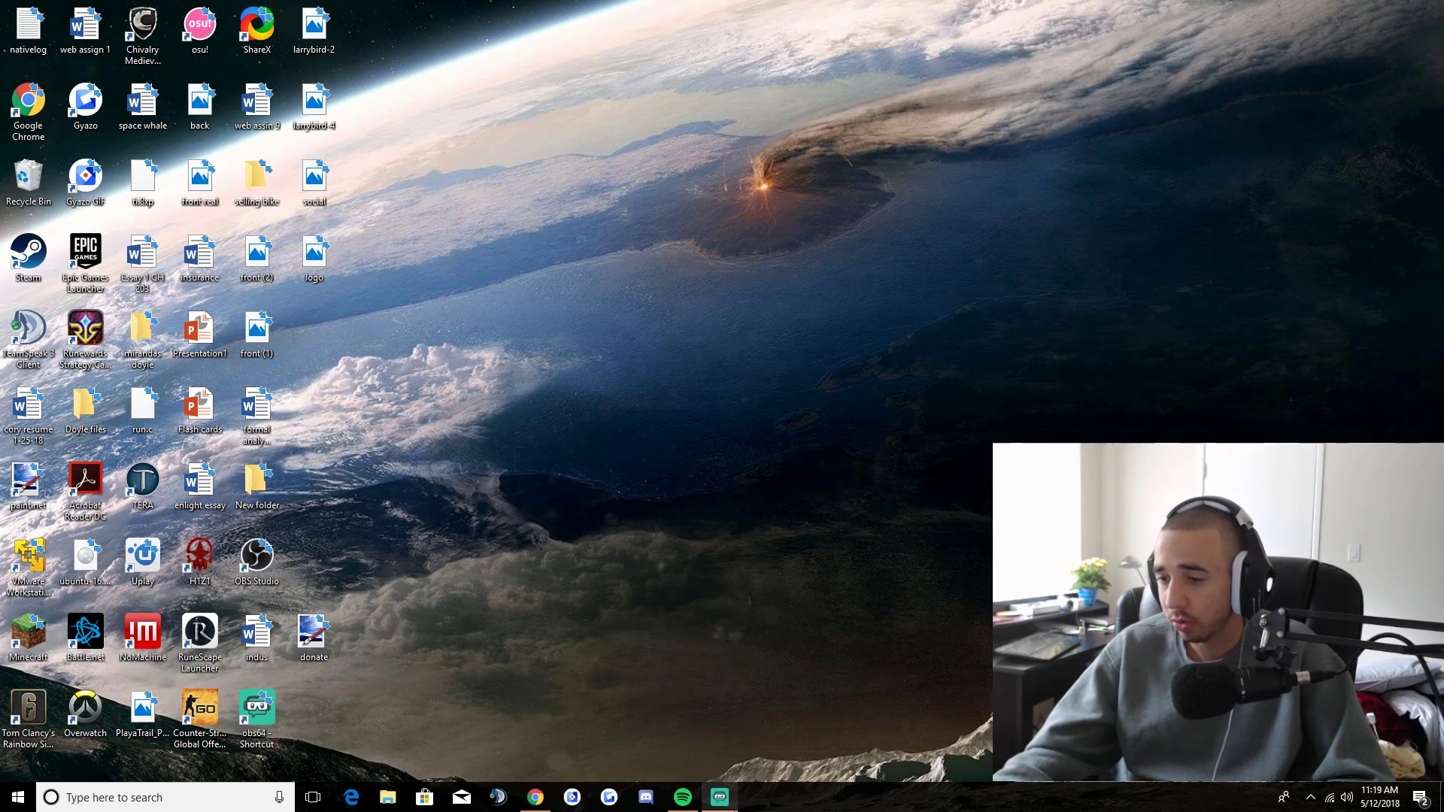
- Open the Sound Control Panel from the volume tray icon and scroll the Playback device list
{"action": "mouse_move", "coordinate": [737, 802]}
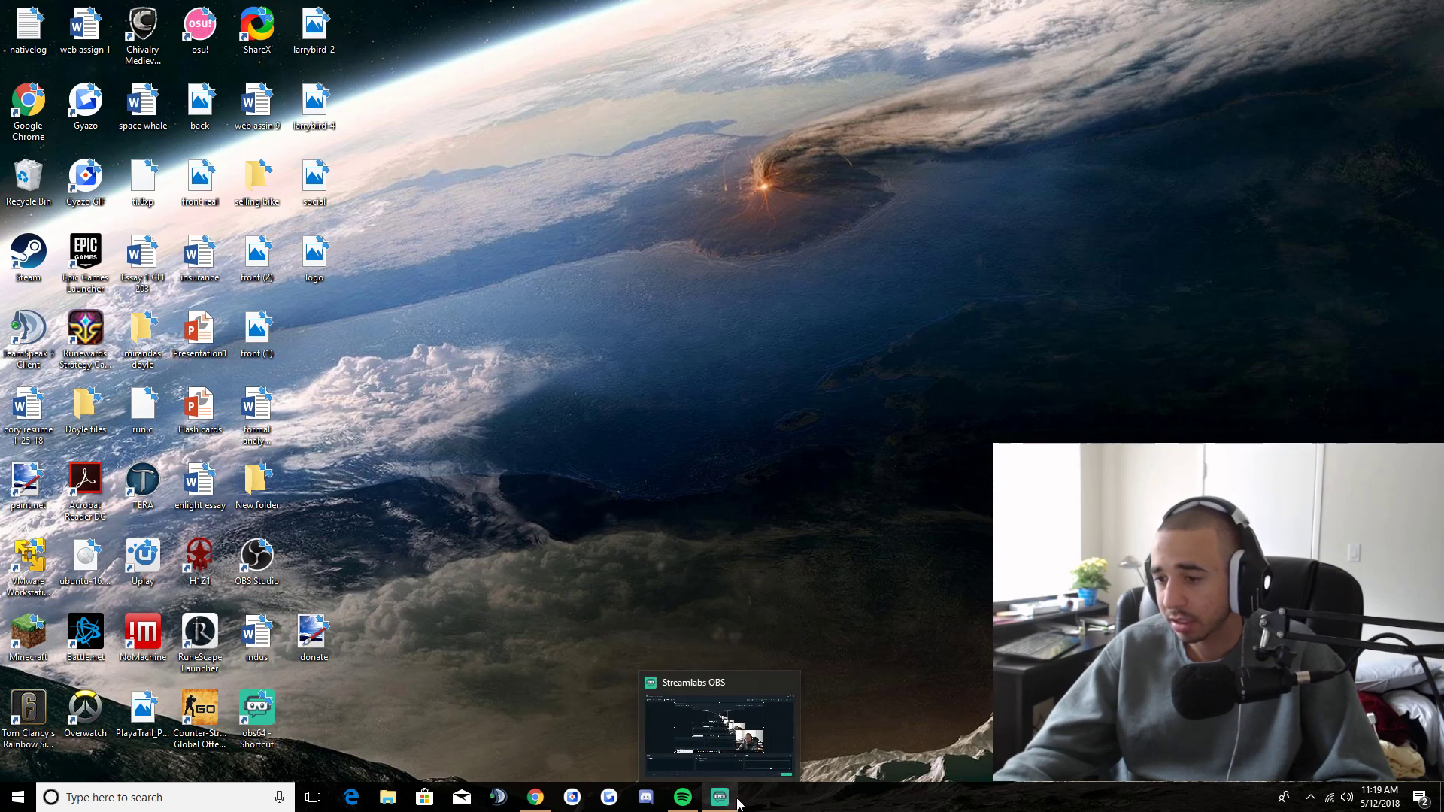
{"action": "right_click", "coordinate": [1345, 805]}
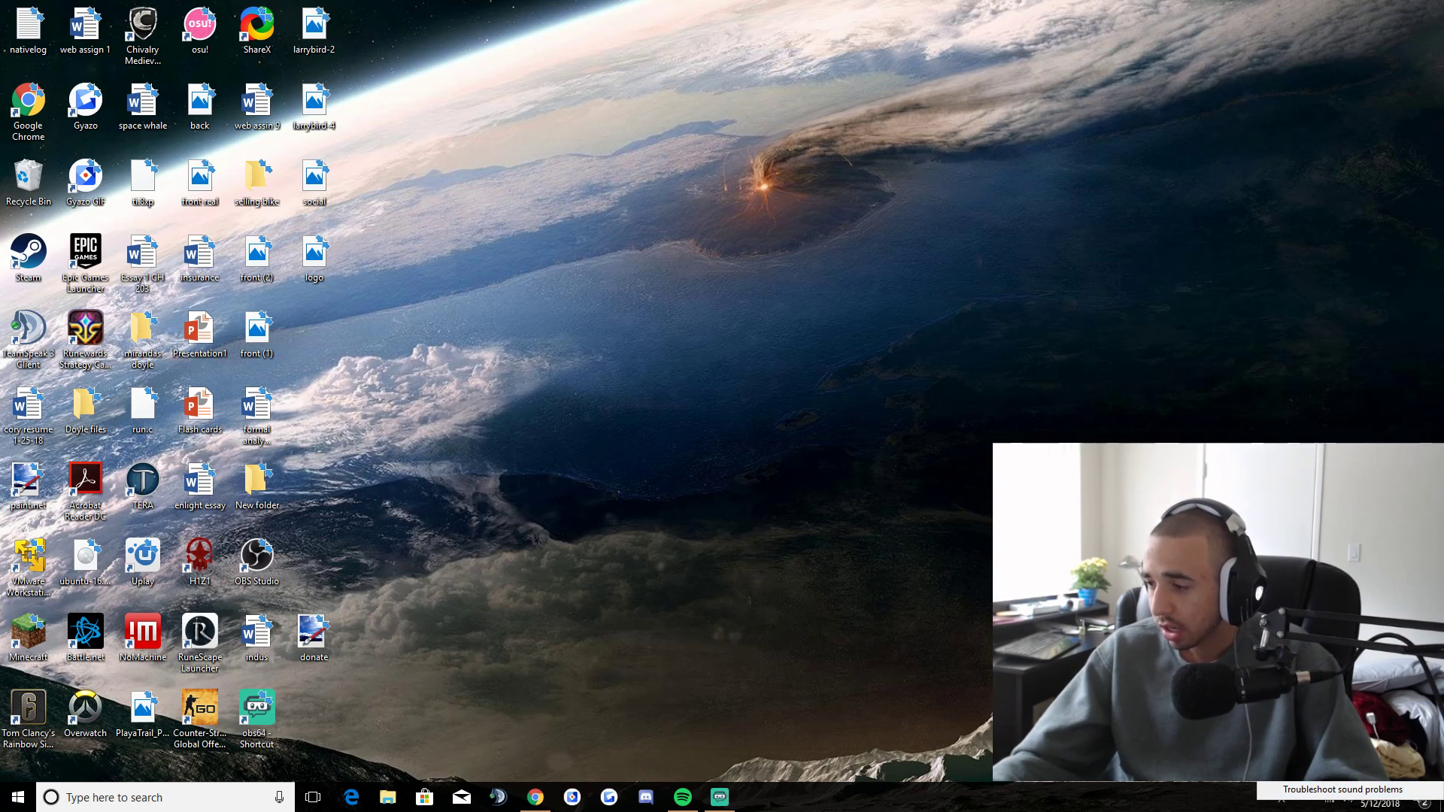
{"action": "left_click", "coordinate": [1324, 704]}
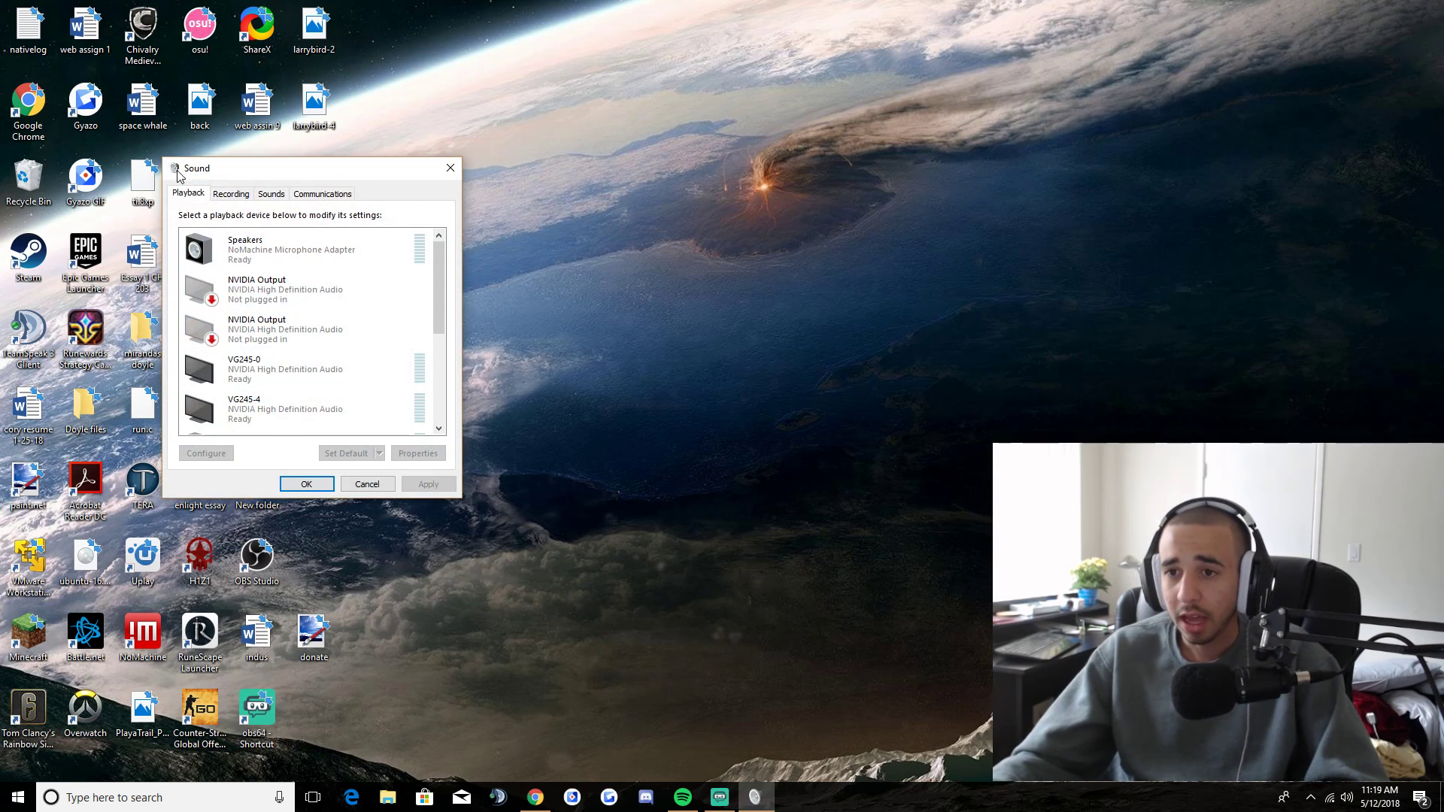
{"action": "scroll", "coordinate": [290, 278], "scroll_direction": "down", "scroll_amount": 3}
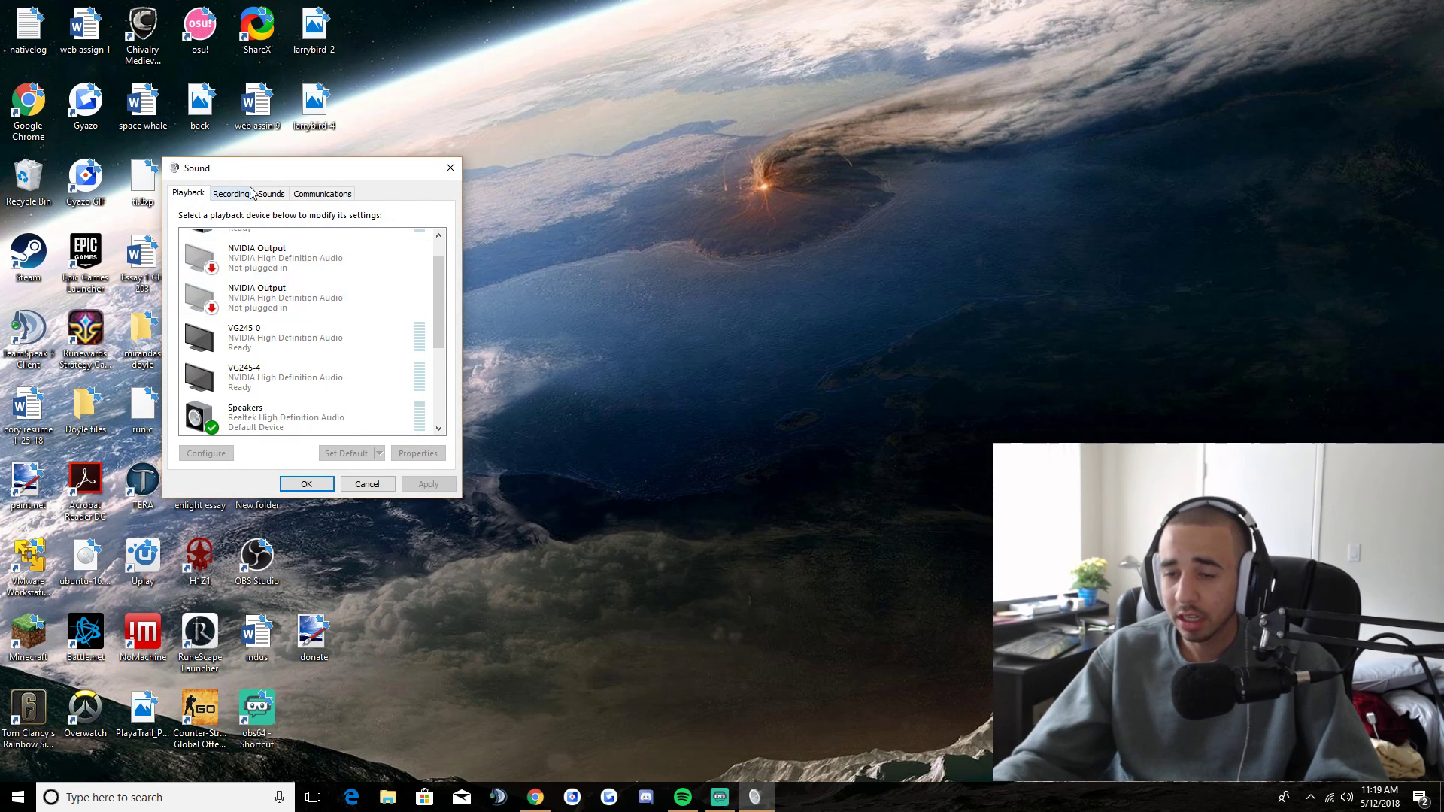
{"action": "scroll", "coordinate": [306, 316], "scroll_direction": "down", "scroll_amount": 2}
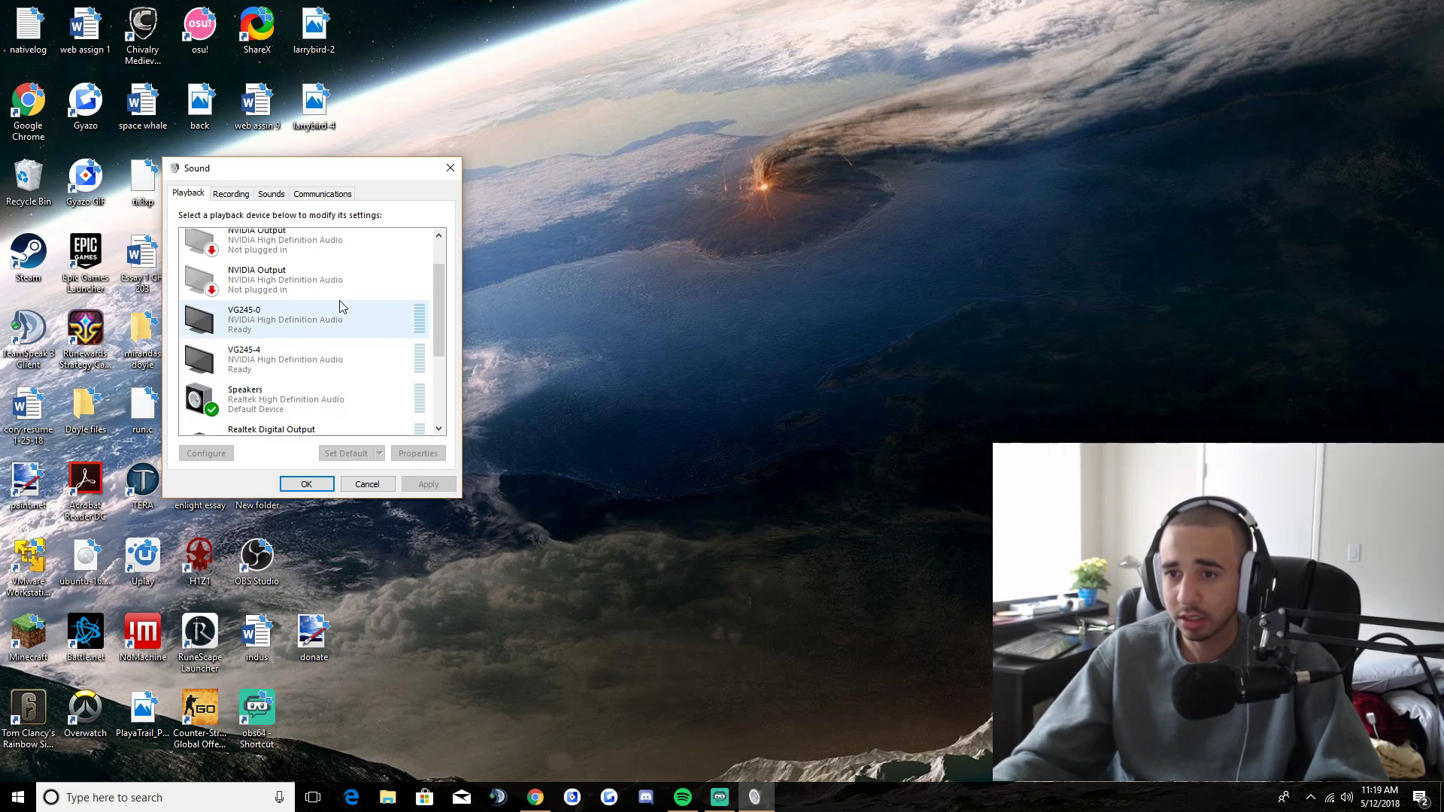
{"action": "scroll", "coordinate": [343, 301], "scroll_direction": "up", "scroll_amount": 1}
{"action": "scroll", "coordinate": [364, 296], "scroll_direction": "down", "scroll_amount": 1}
{"action": "left_click_drag", "start_coordinate": [442, 286], "coordinate": [436, 337]}
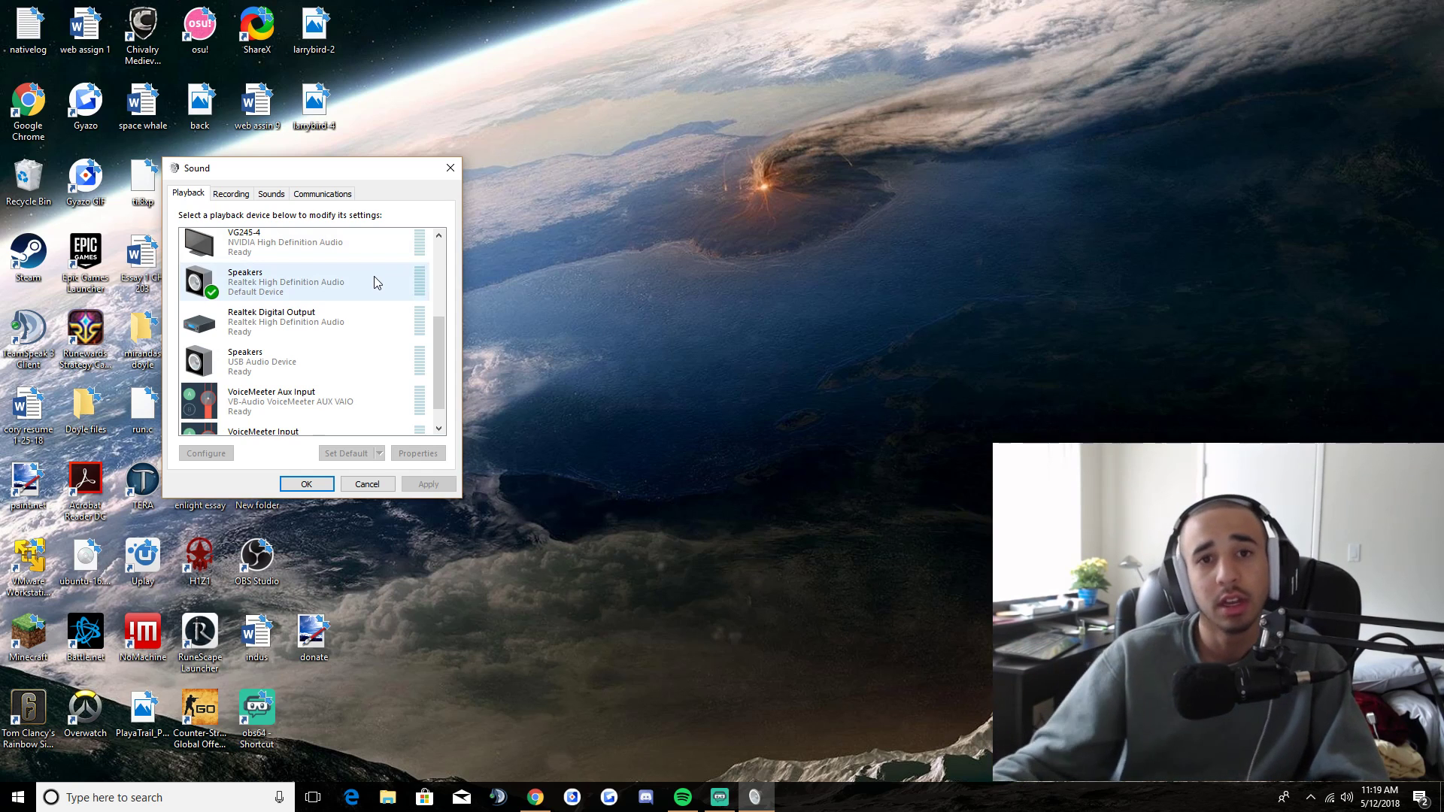
- Select the default Realtek High Definition Audio Speakers and bring up their context menu
{"action": "left_click", "coordinate": [269, 286]}
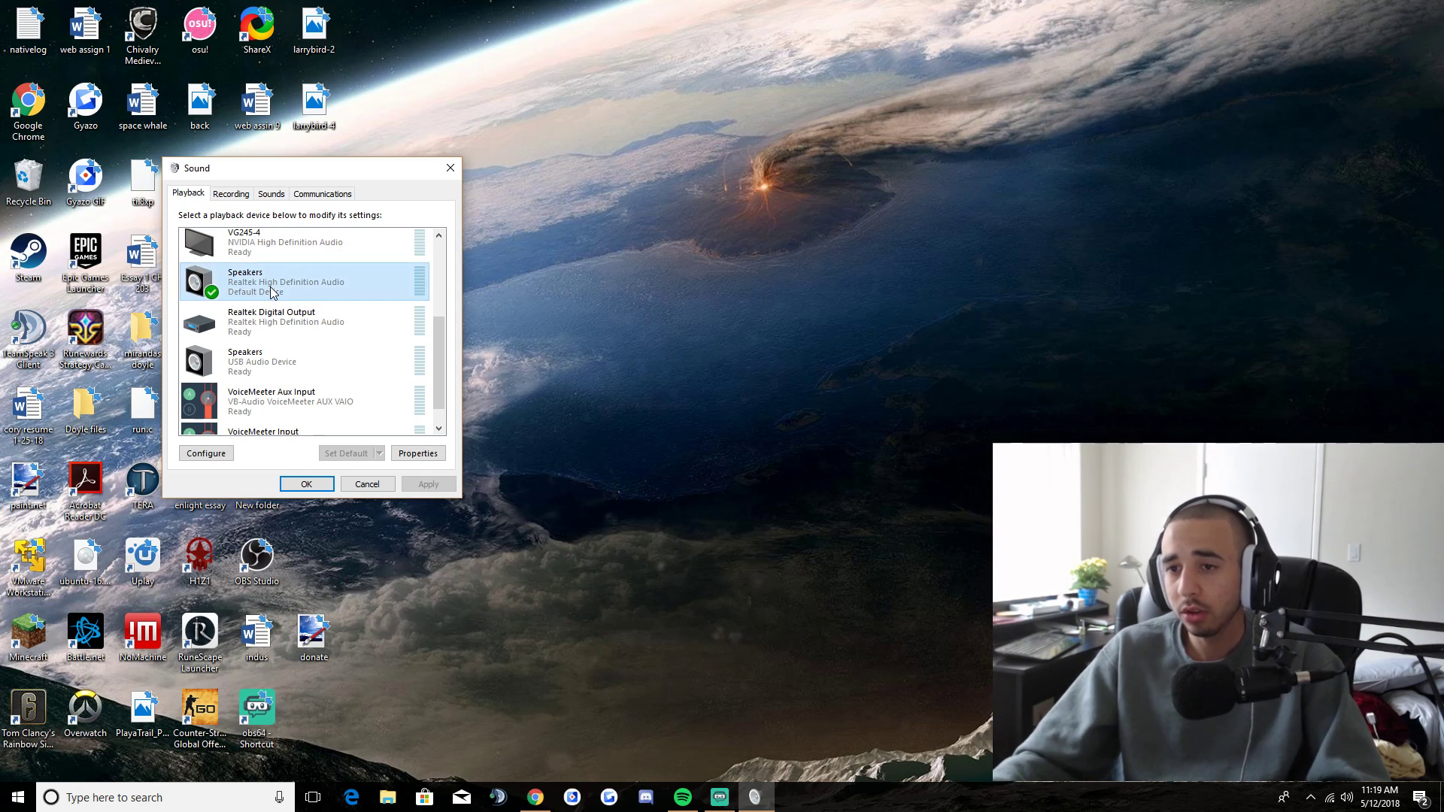
{"action": "scroll", "coordinate": [314, 311], "scroll_direction": "up", "scroll_amount": 1}
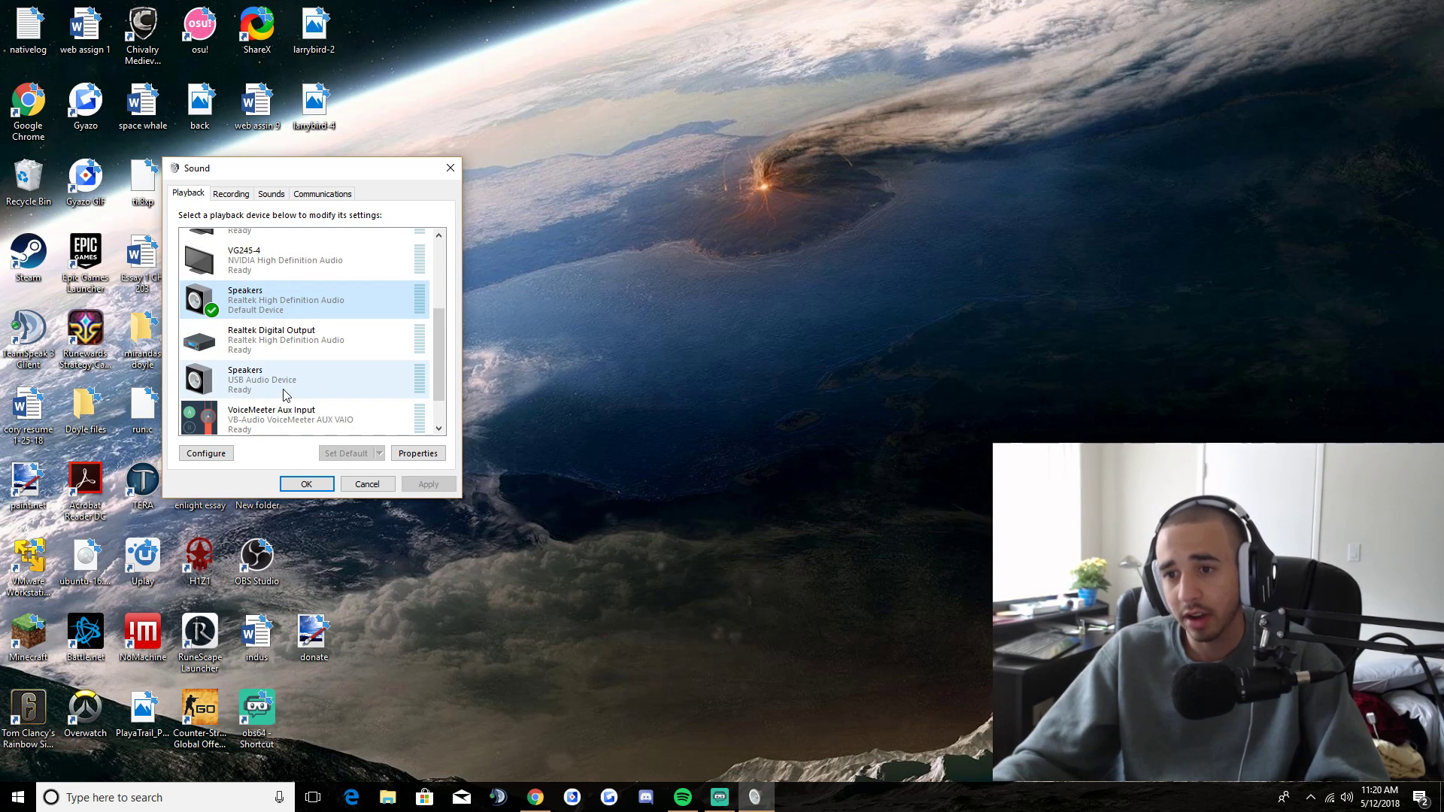
{"action": "right_click", "coordinate": [274, 305]}
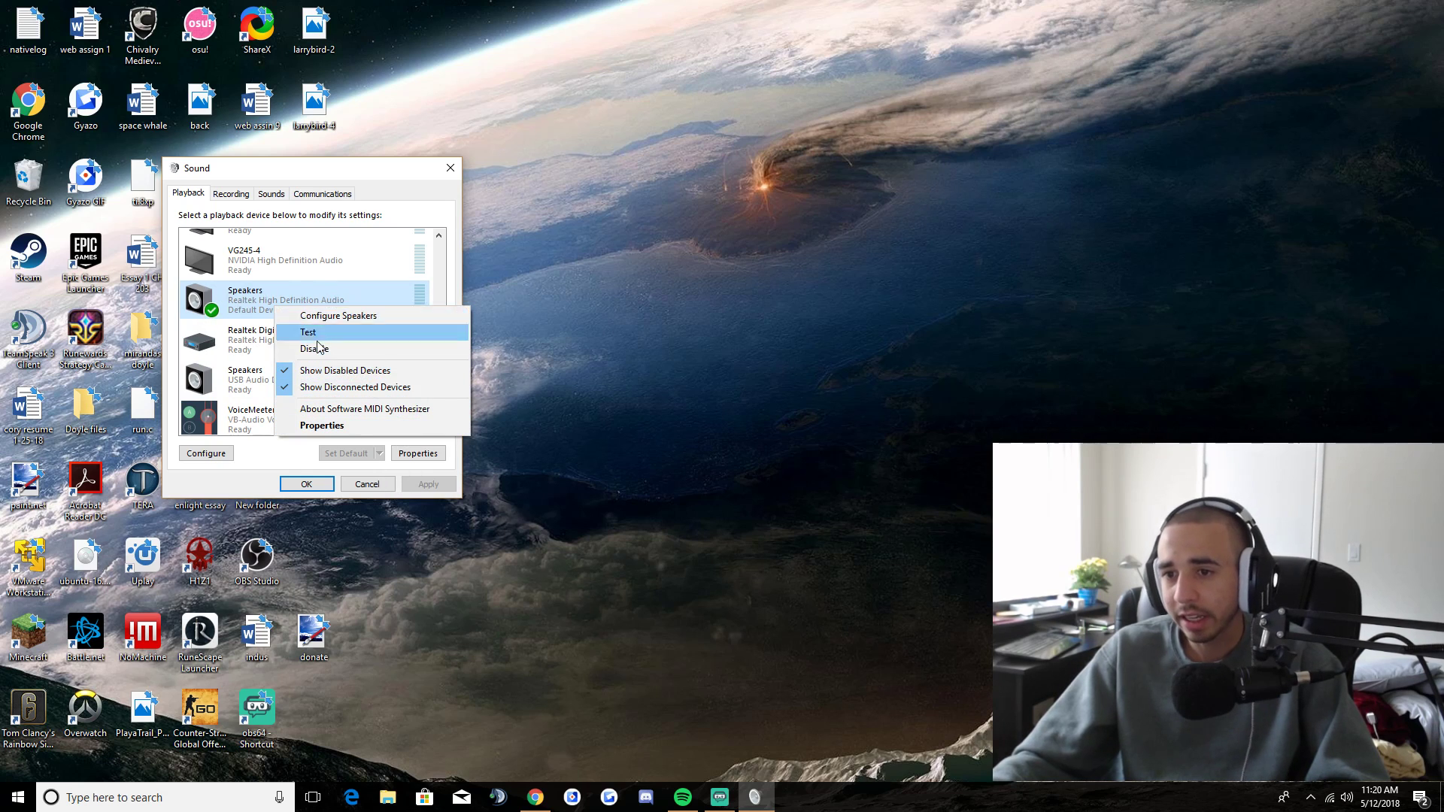
{"action": "left_click", "coordinate": [570, 260]}
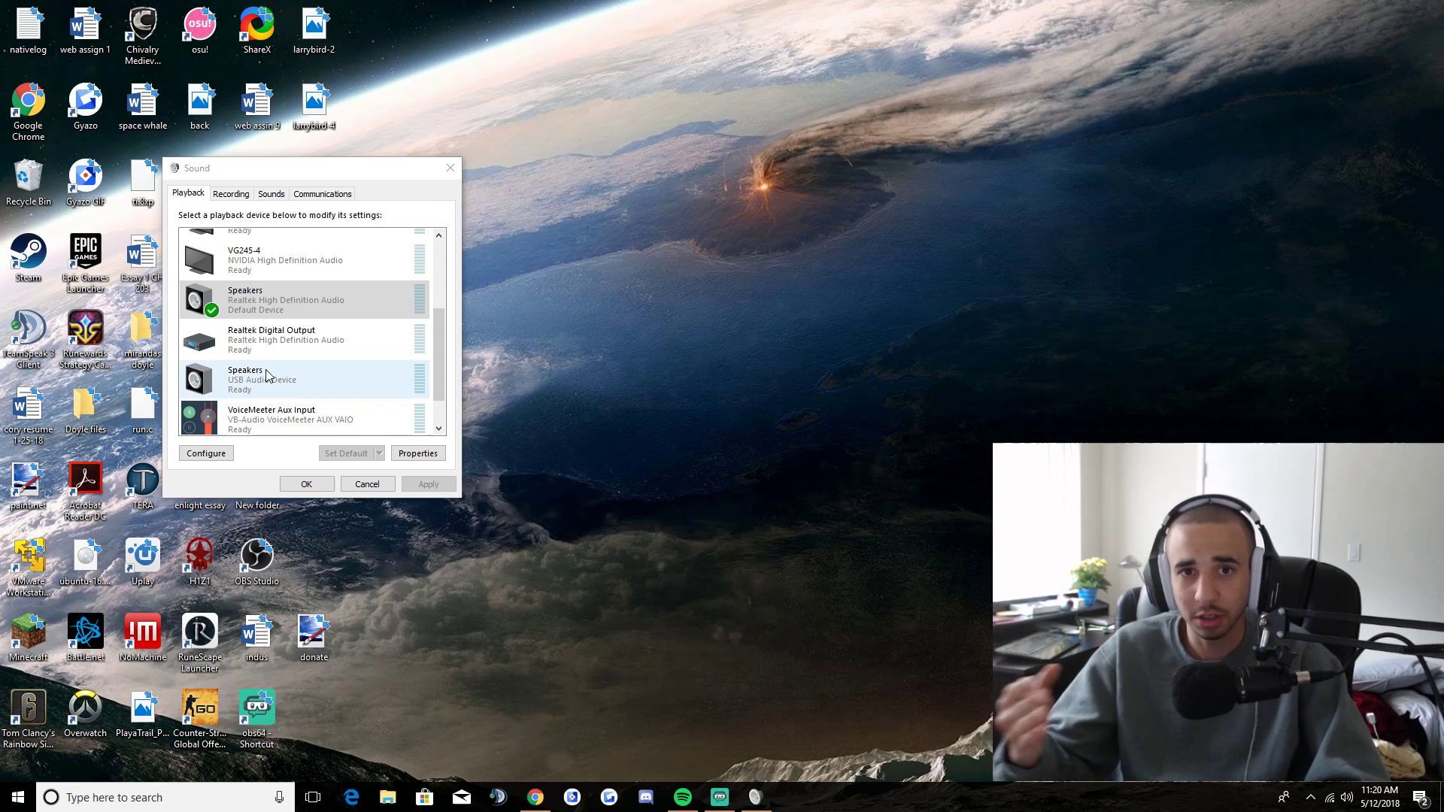
{"action": "right_click", "coordinate": [295, 307]}
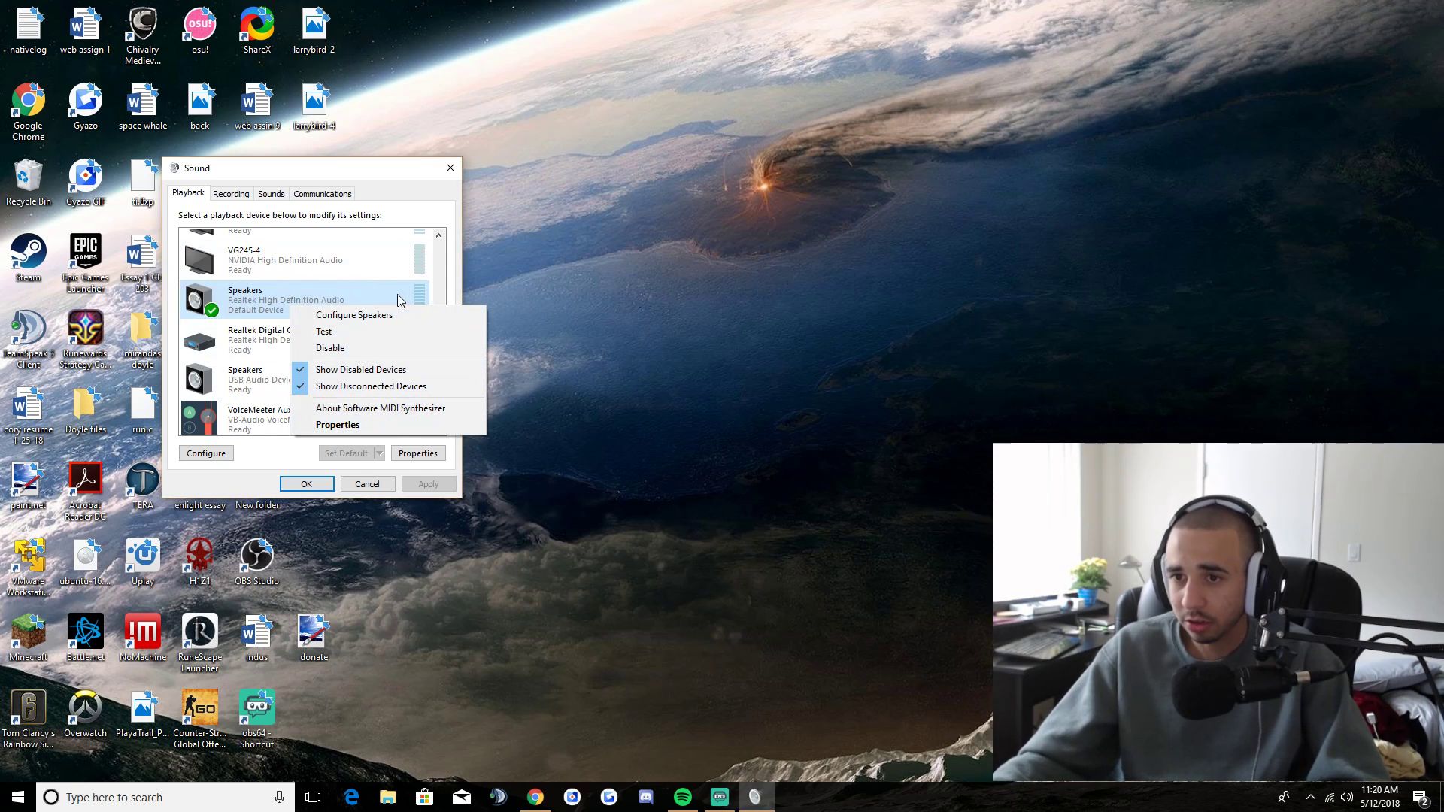
- Switch to the Recording tab and look over the hidden-device options without changing them
{"action": "left_click", "coordinate": [251, 175]}
{"action": "left_click", "coordinate": [230, 195]}
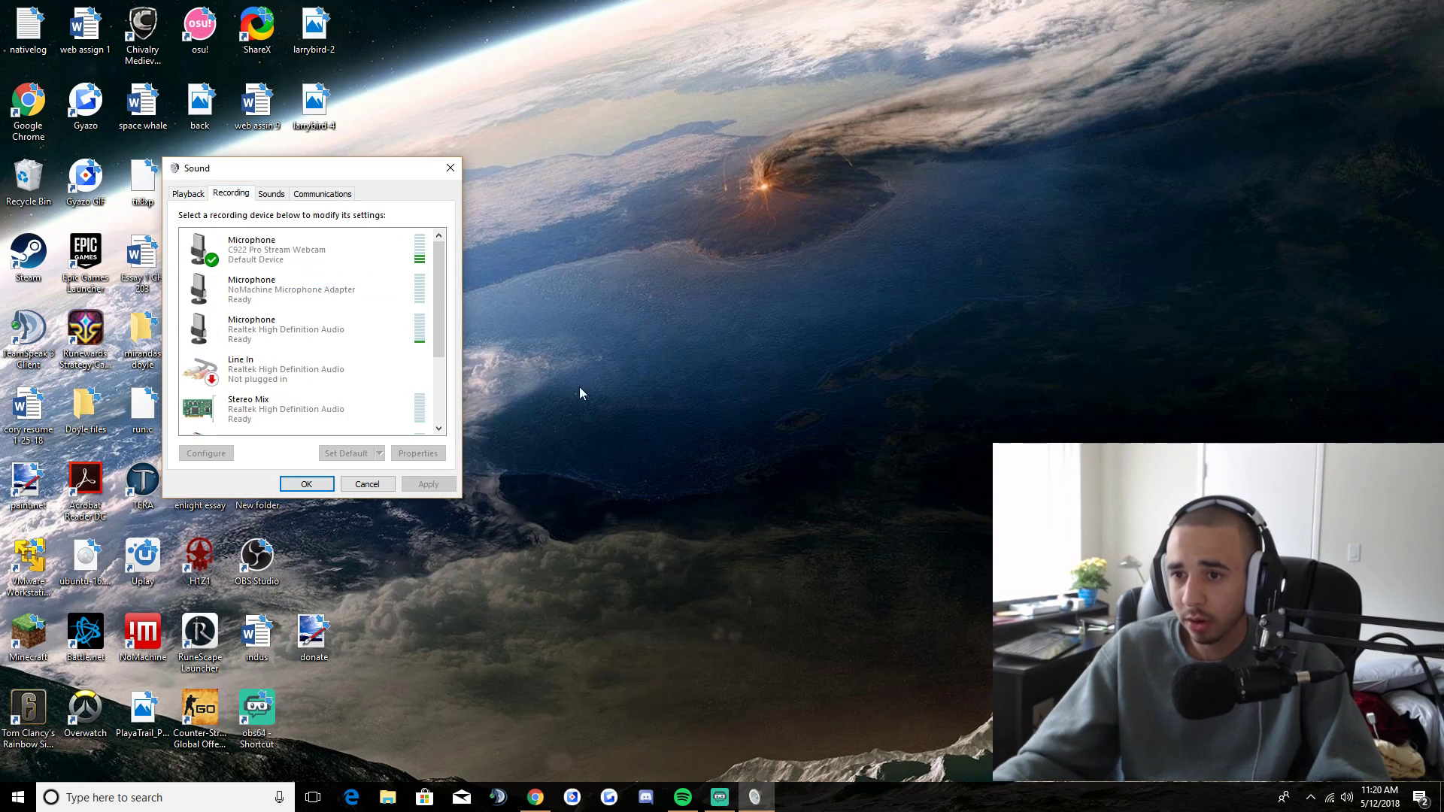
{"action": "scroll", "coordinate": [343, 331], "scroll_direction": "down", "scroll_amount": 1}
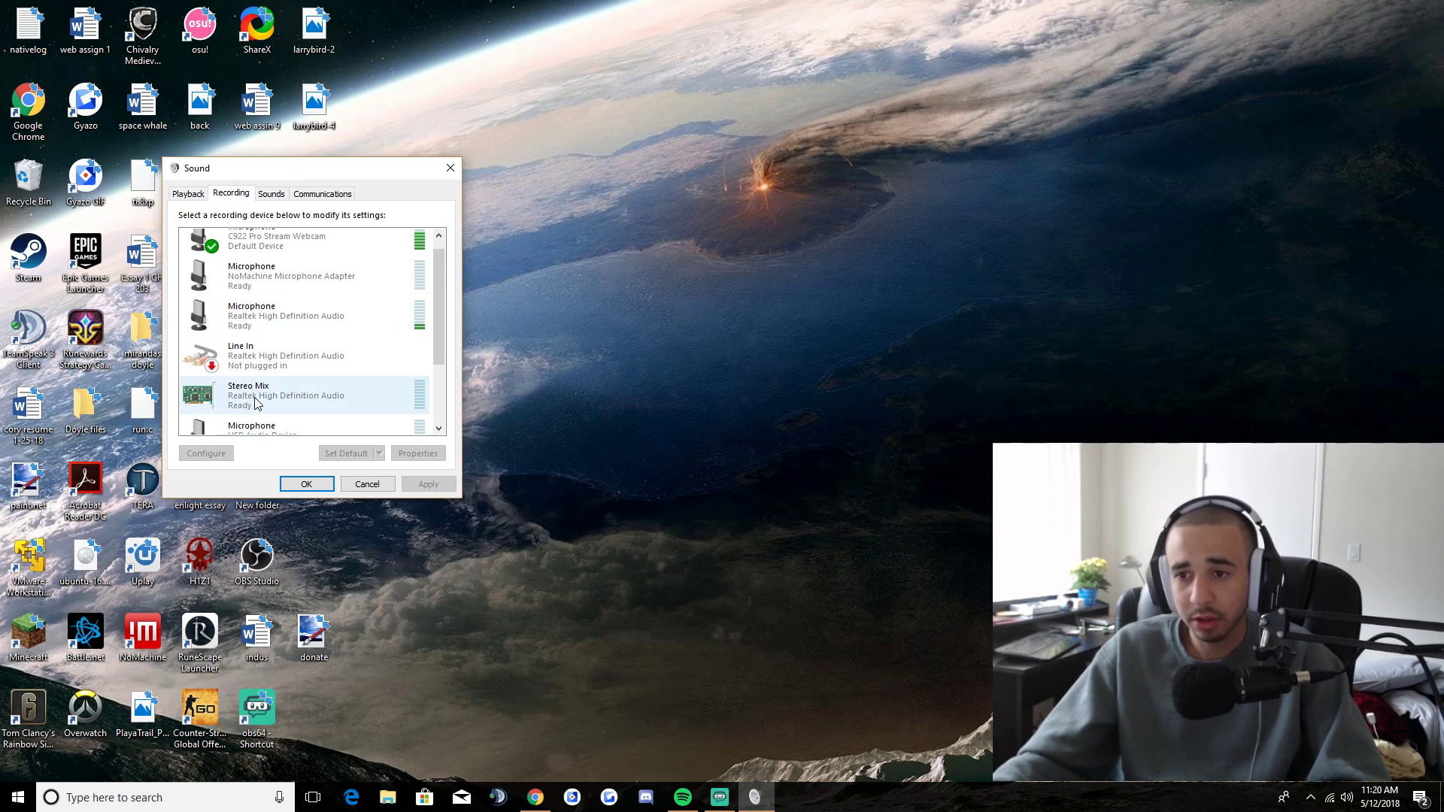
{"action": "scroll", "coordinate": [274, 399], "scroll_direction": "down", "scroll_amount": 3}
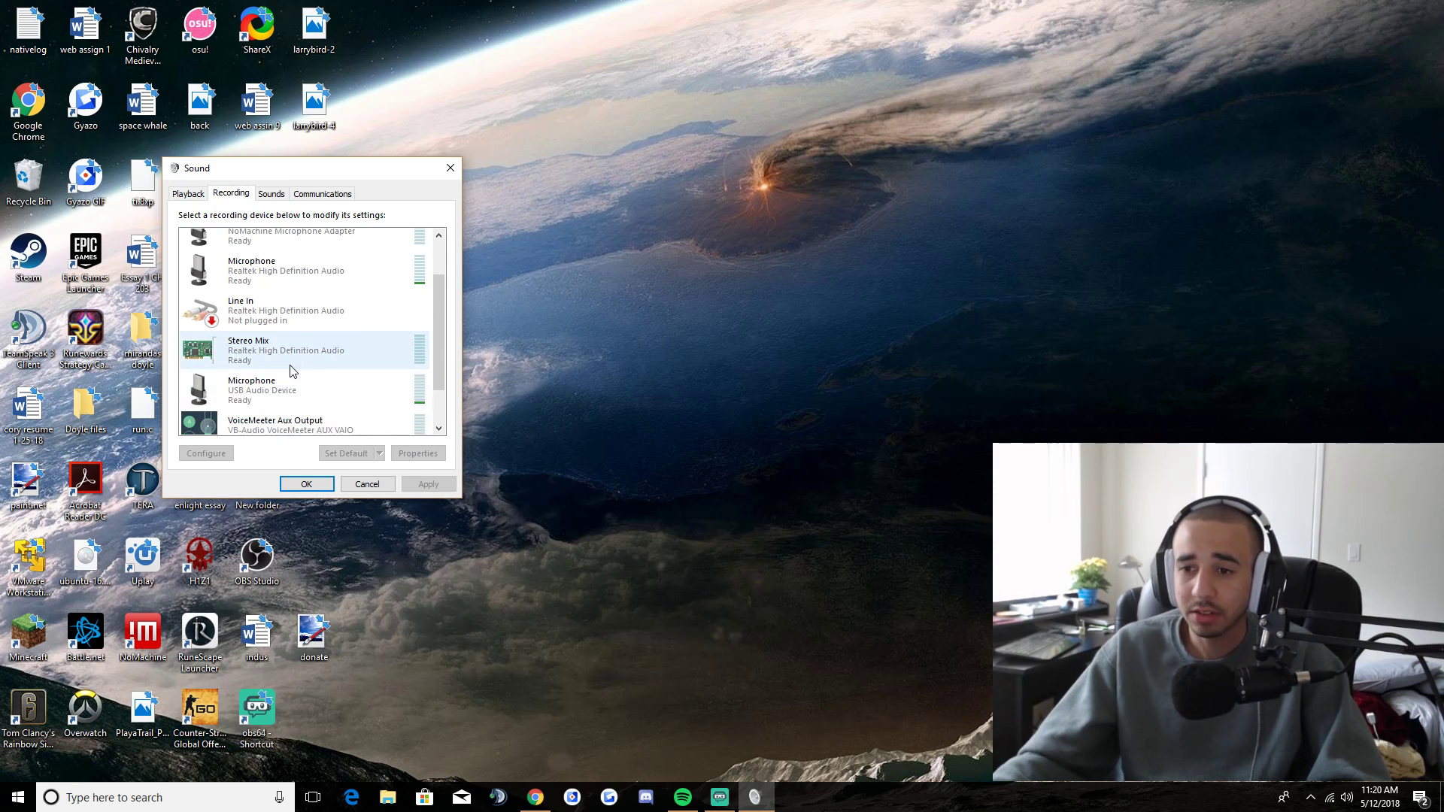
{"action": "scroll", "coordinate": [294, 364], "scroll_direction": "down", "scroll_amount": 3}
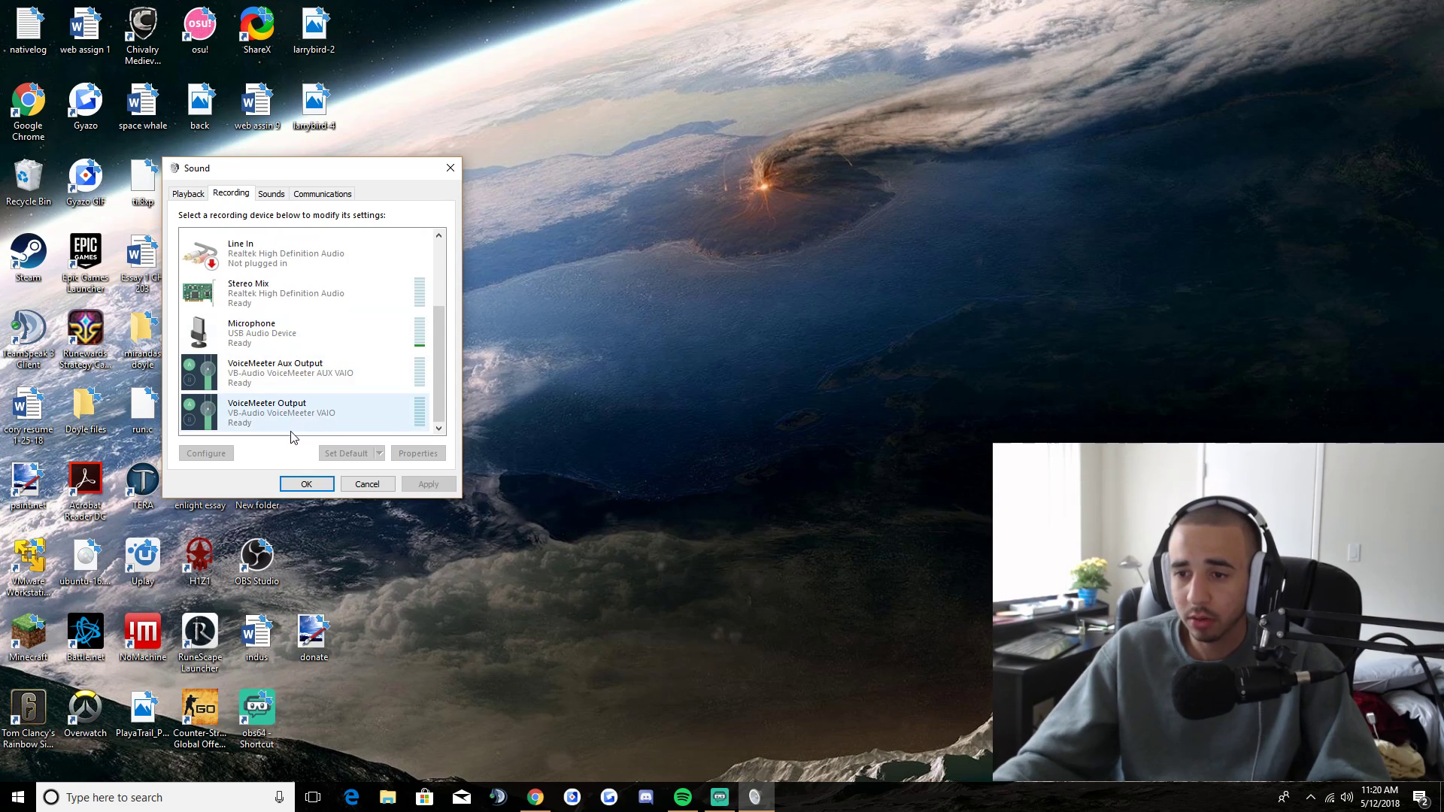
{"action": "right_click", "coordinate": [290, 433]}
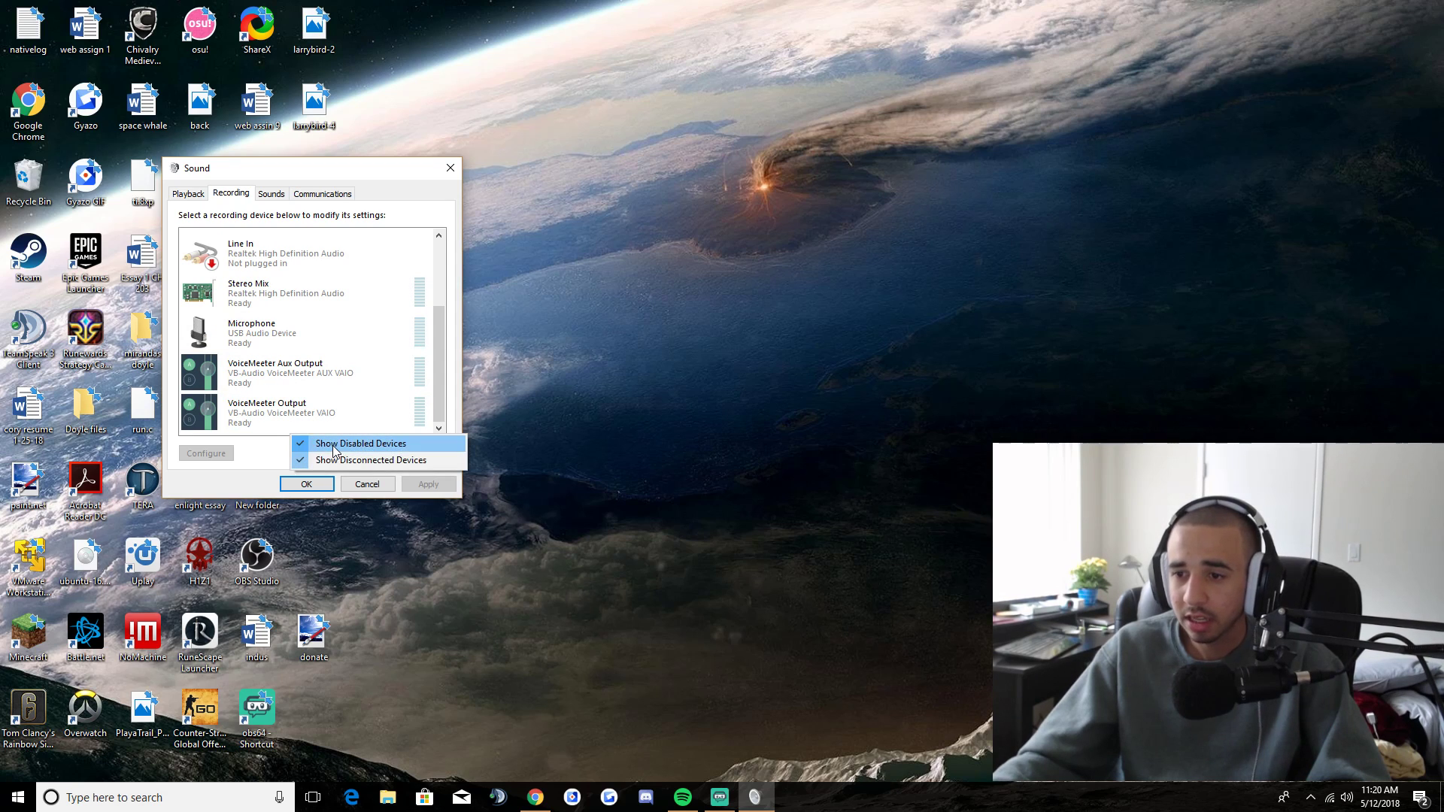
{"action": "left_click", "coordinate": [268, 463]}
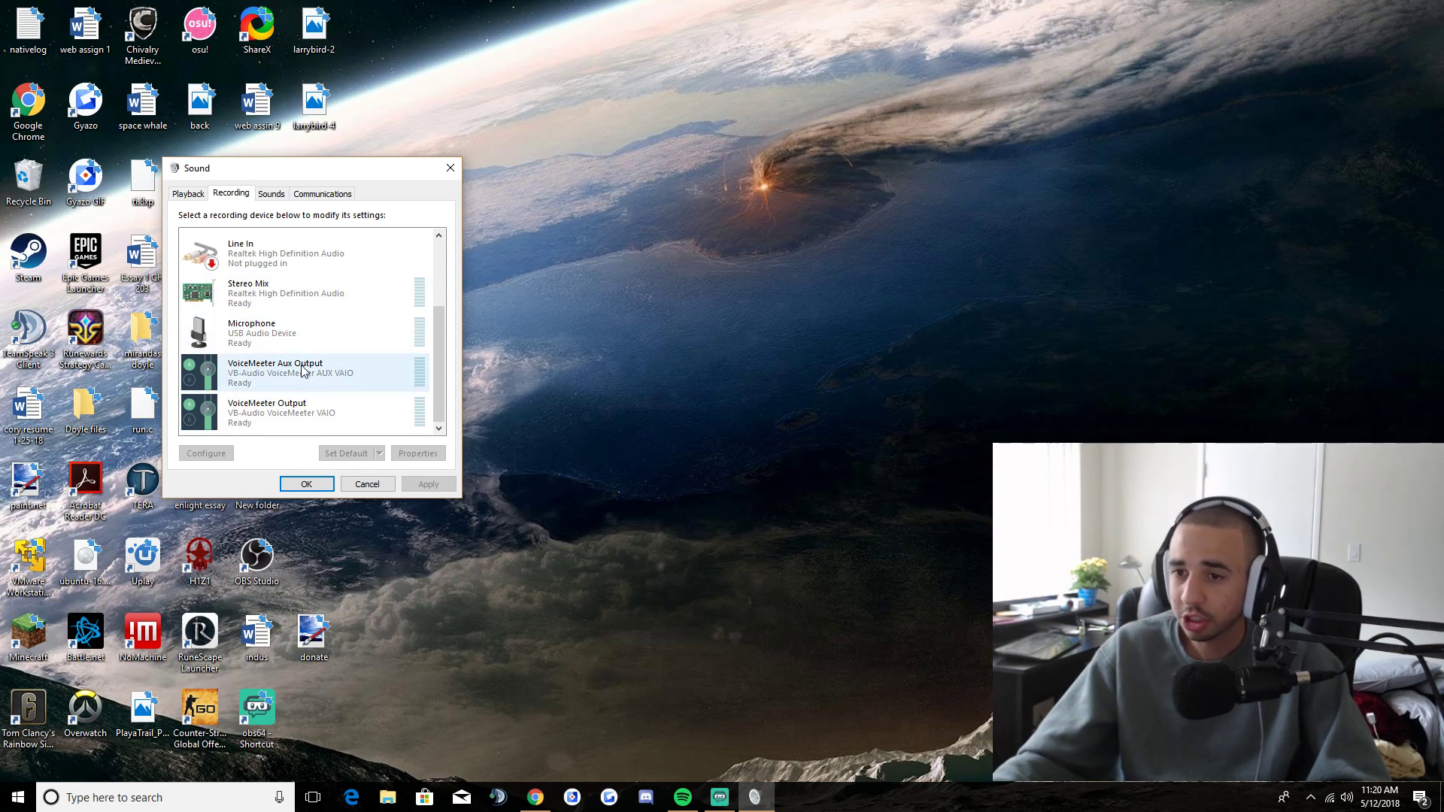
- Open the Properties dialog of the Stereo Mix recording device
{"action": "scroll", "coordinate": [248, 304], "scroll_direction": "up", "scroll_amount": 2}
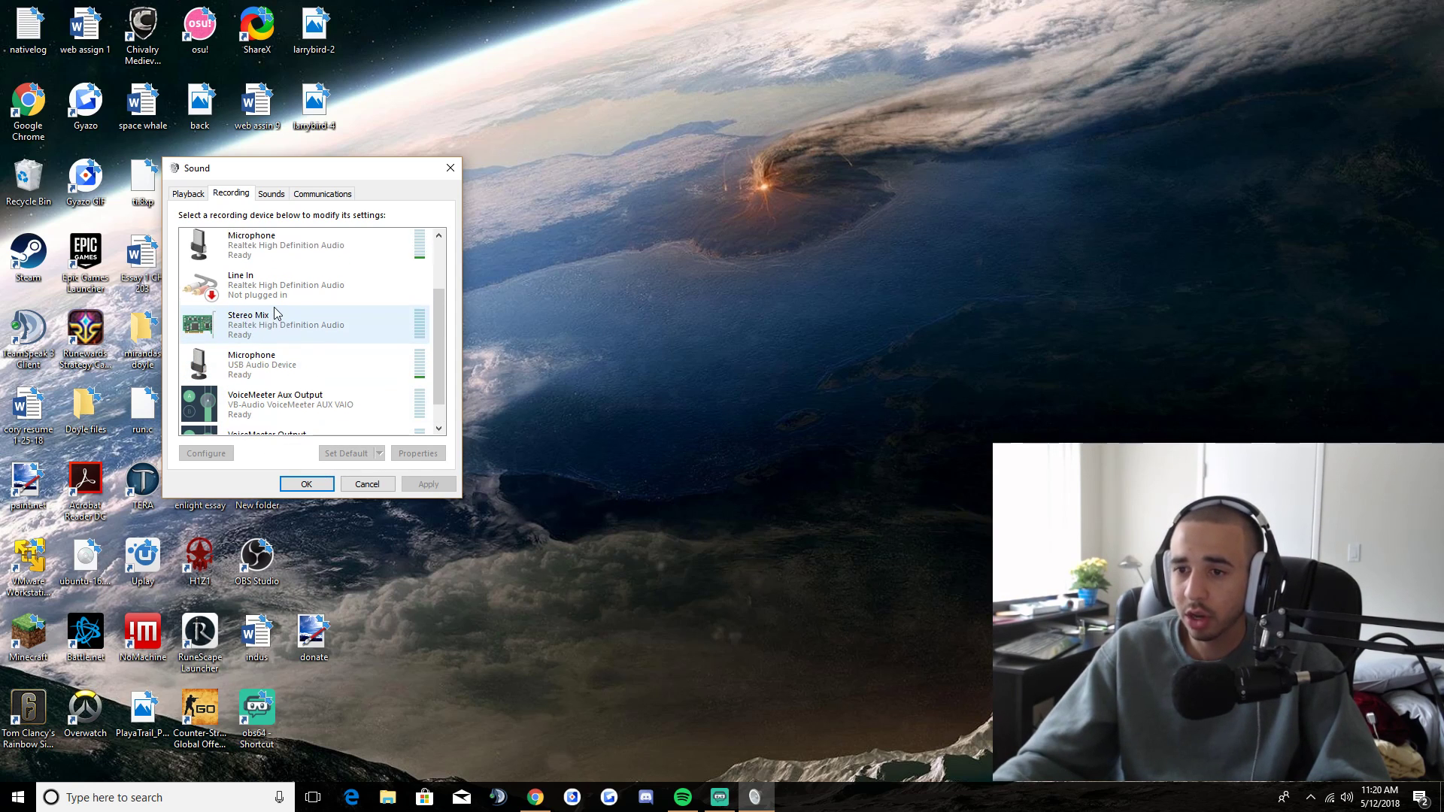
{"action": "right_click", "coordinate": [297, 339]}
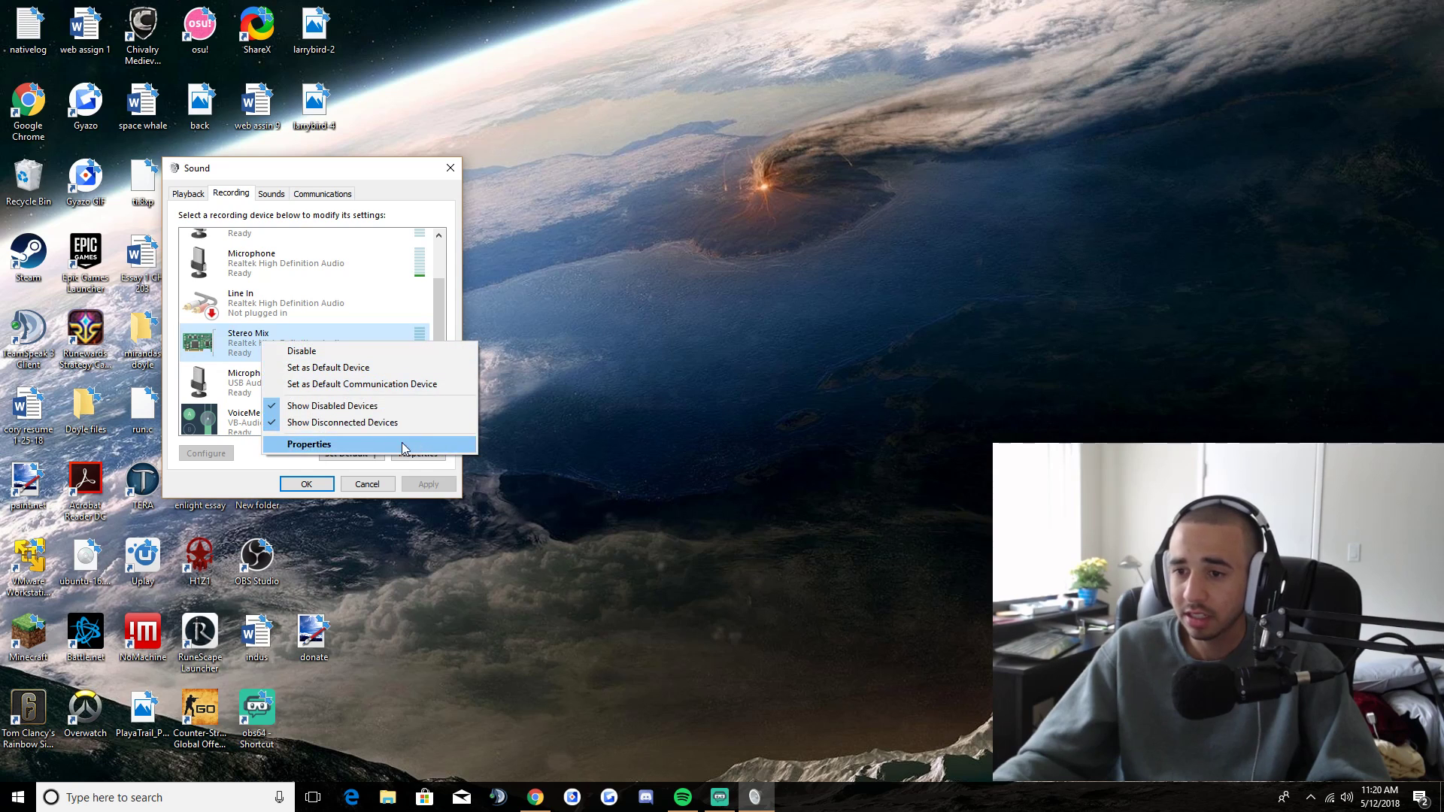
{"action": "right_click", "coordinate": [238, 348]}
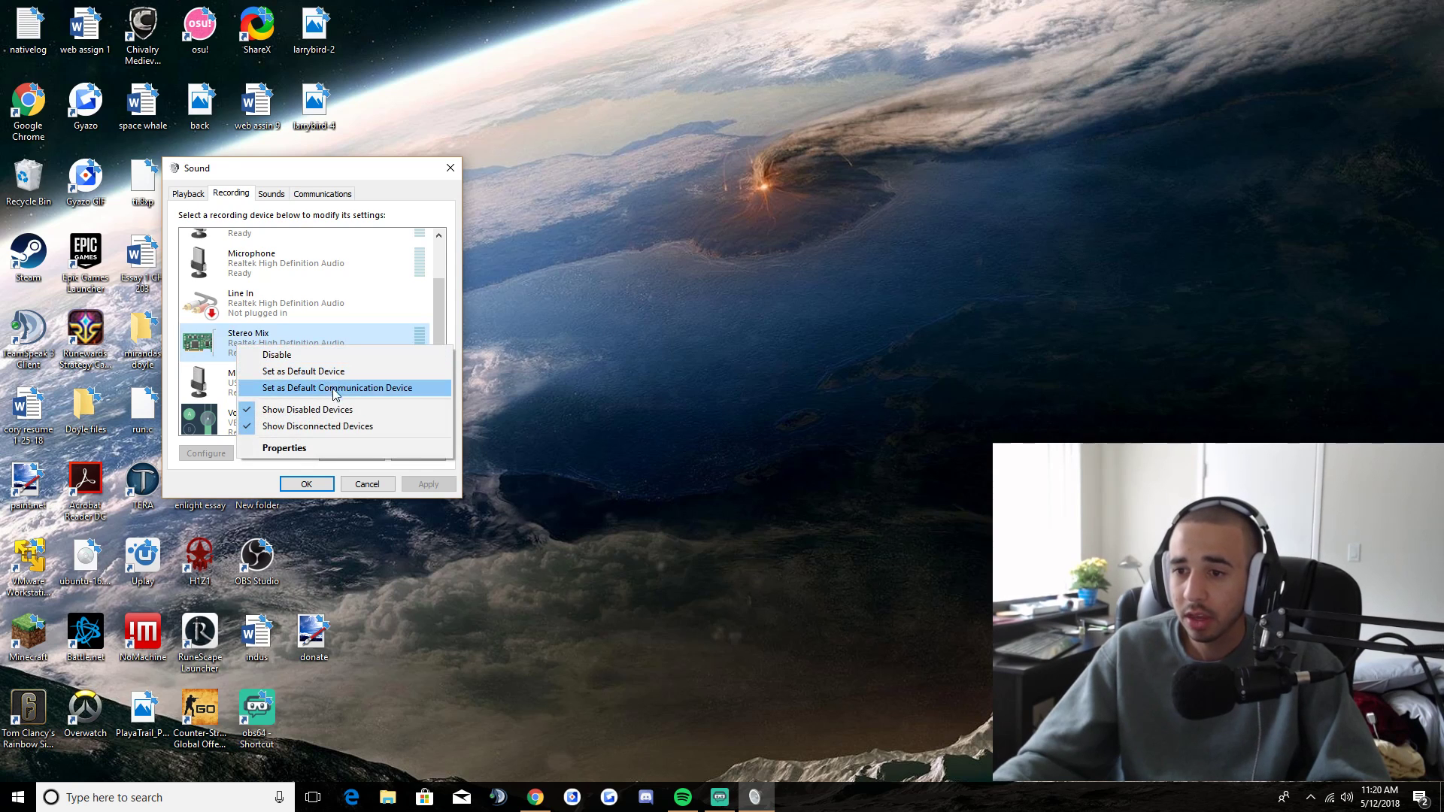
{"action": "left_click", "coordinate": [316, 448]}
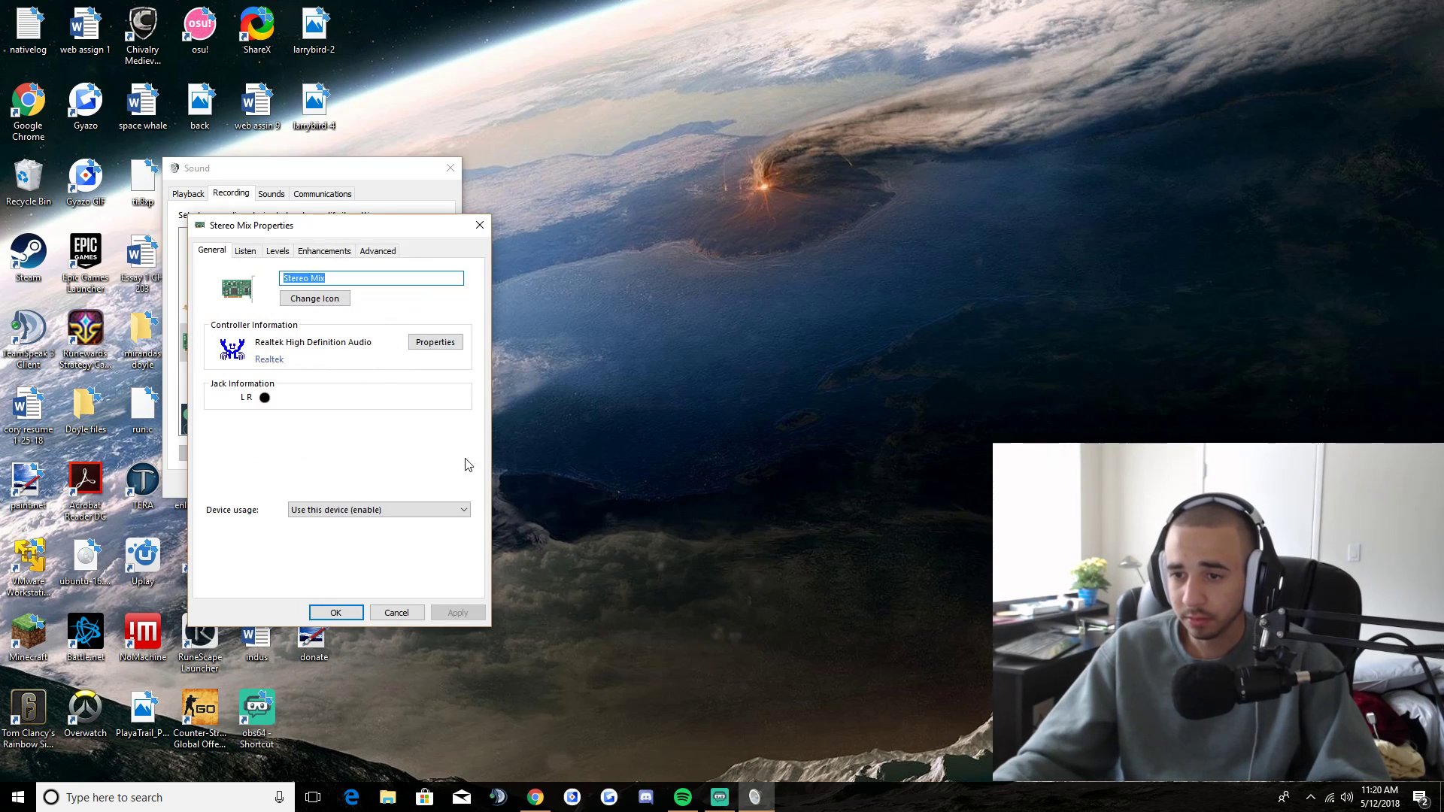
- On the Listen tab, keep Stereo Mix playing through Speakers (USB Audio Device)
{"action": "left_click", "coordinate": [246, 251]}
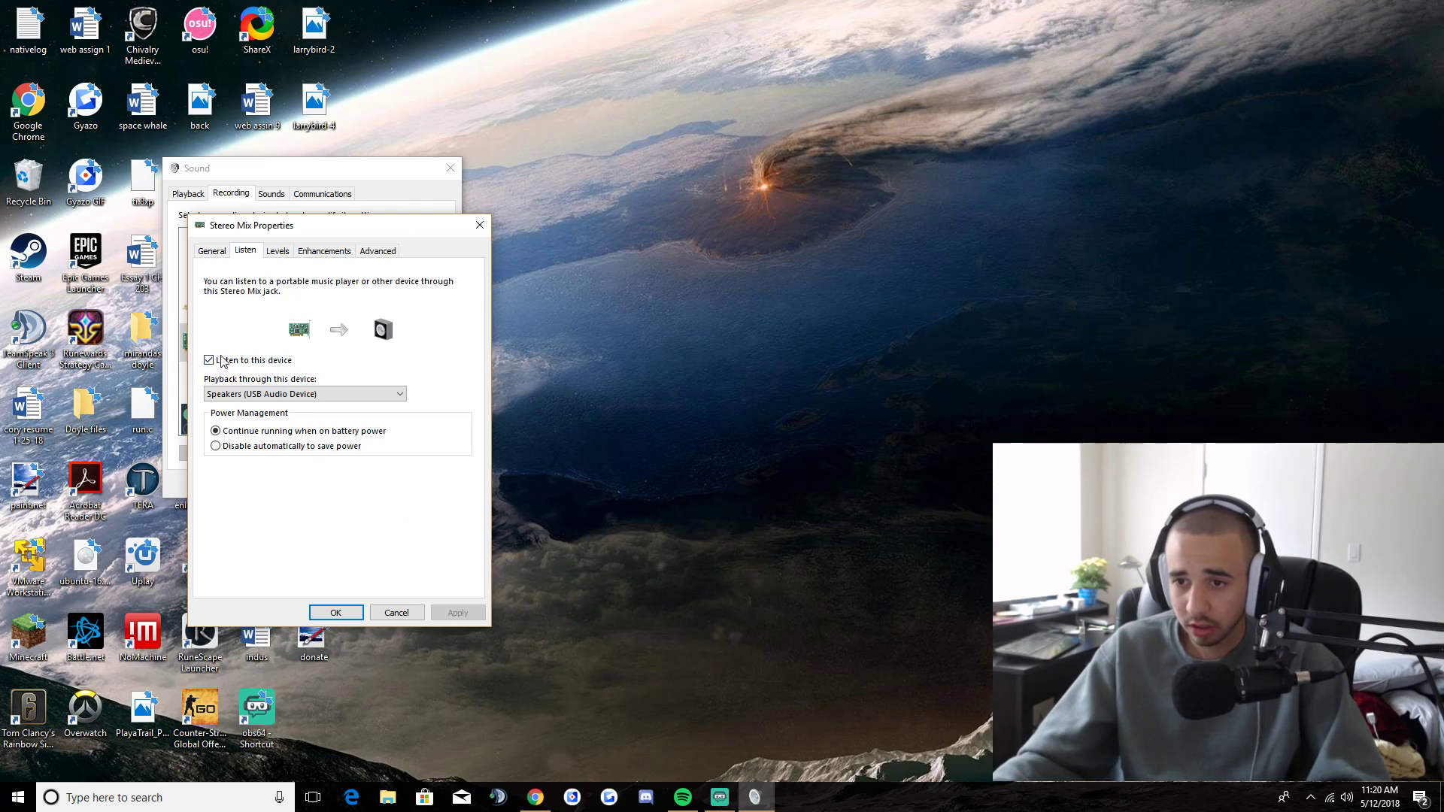
{"action": "left_click", "coordinate": [279, 395]}
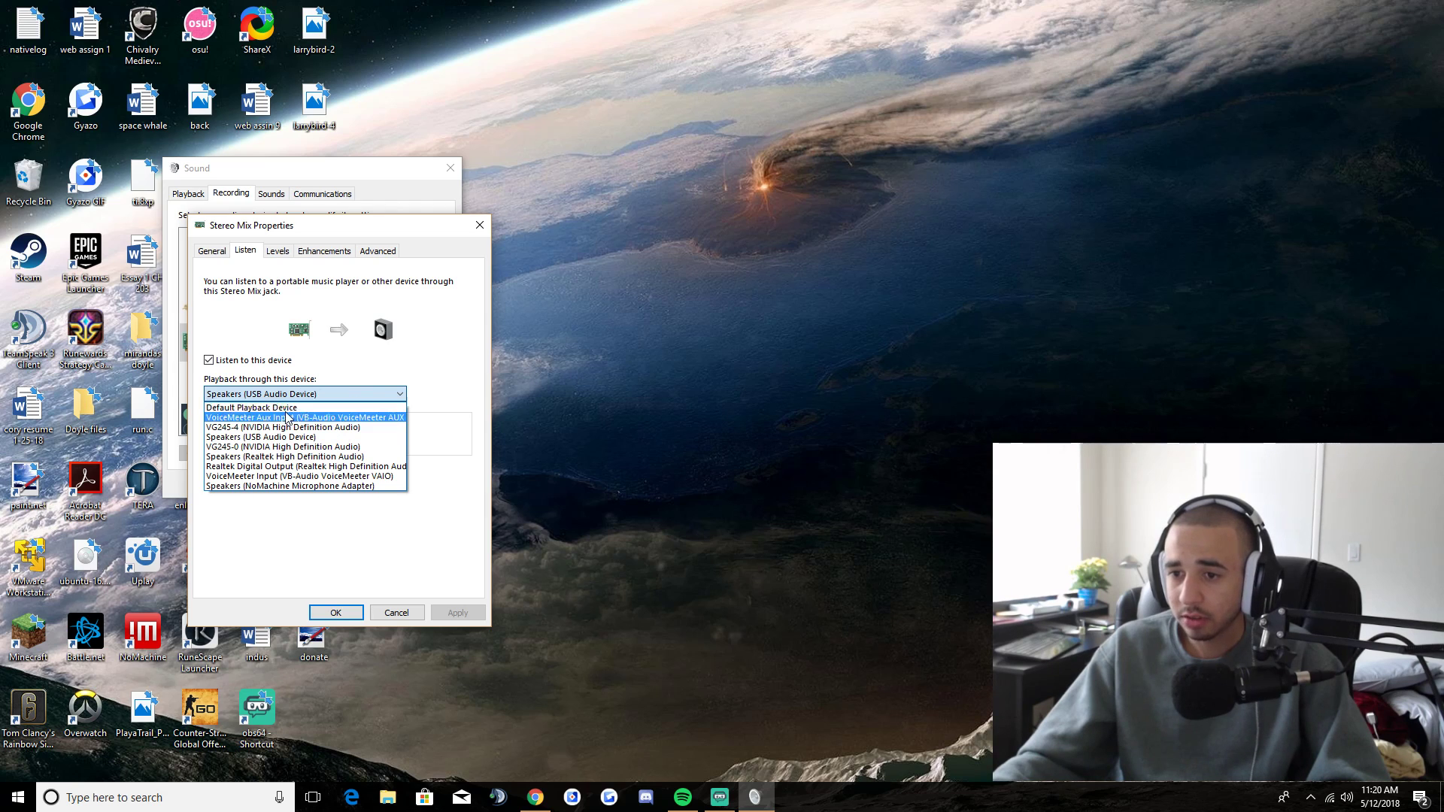
{"action": "left_click", "coordinate": [306, 398]}
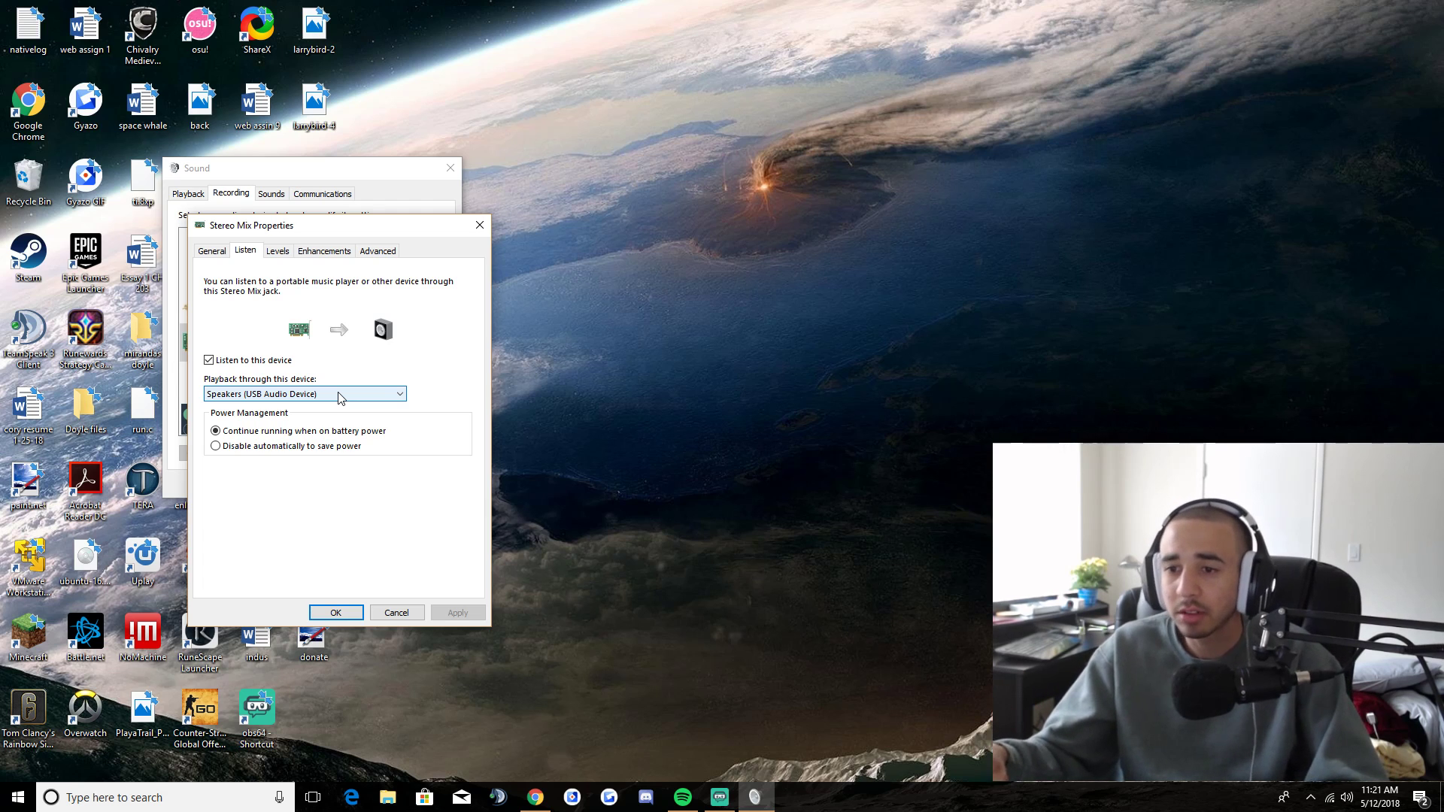
{"action": "left_click", "coordinate": [302, 397]}
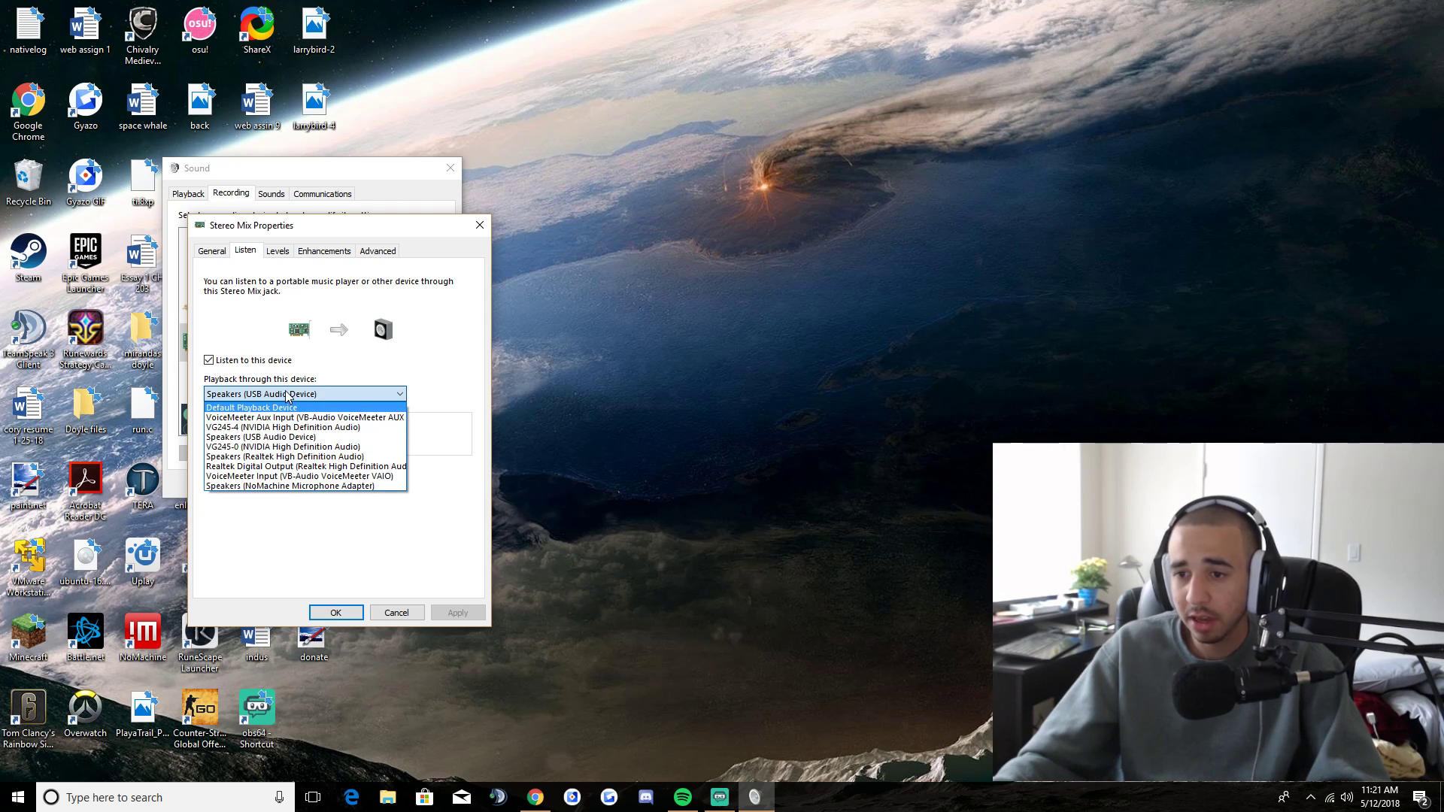
{"action": "left_click", "coordinate": [325, 395]}
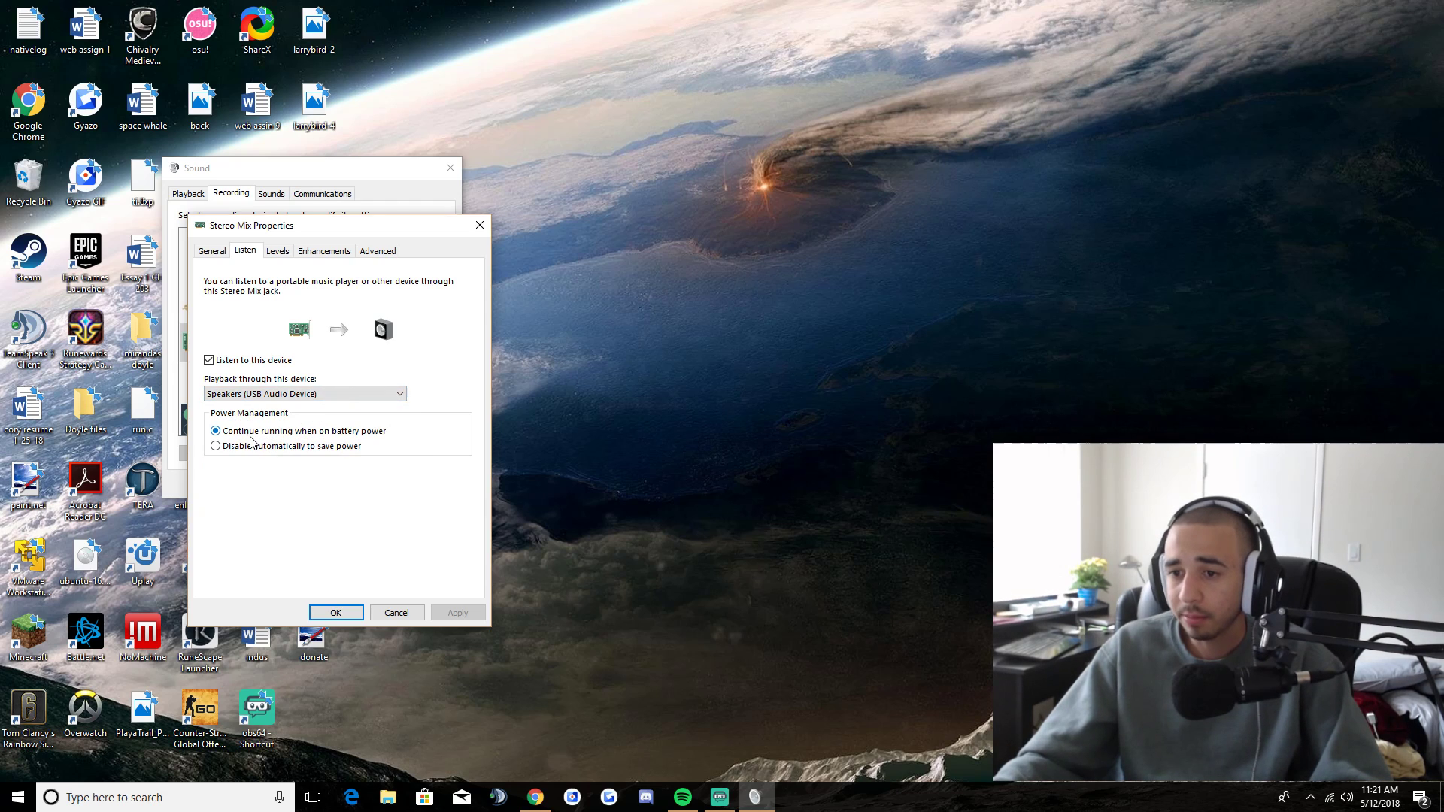
- Review the Advanced settings and the level of 50, then confirm the Stereo Mix properties
{"action": "left_click", "coordinate": [377, 253]}
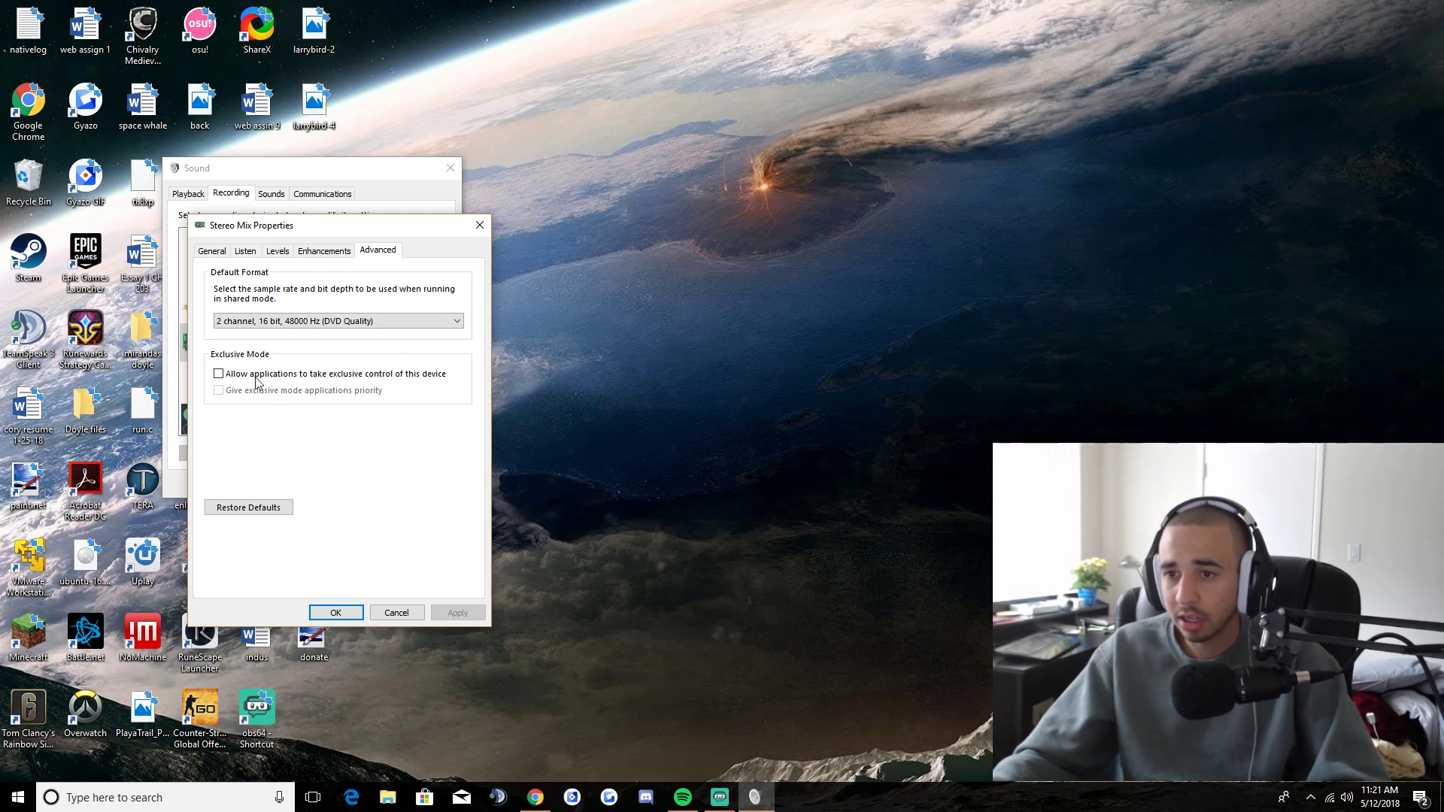
{"action": "left_click", "coordinate": [212, 251]}
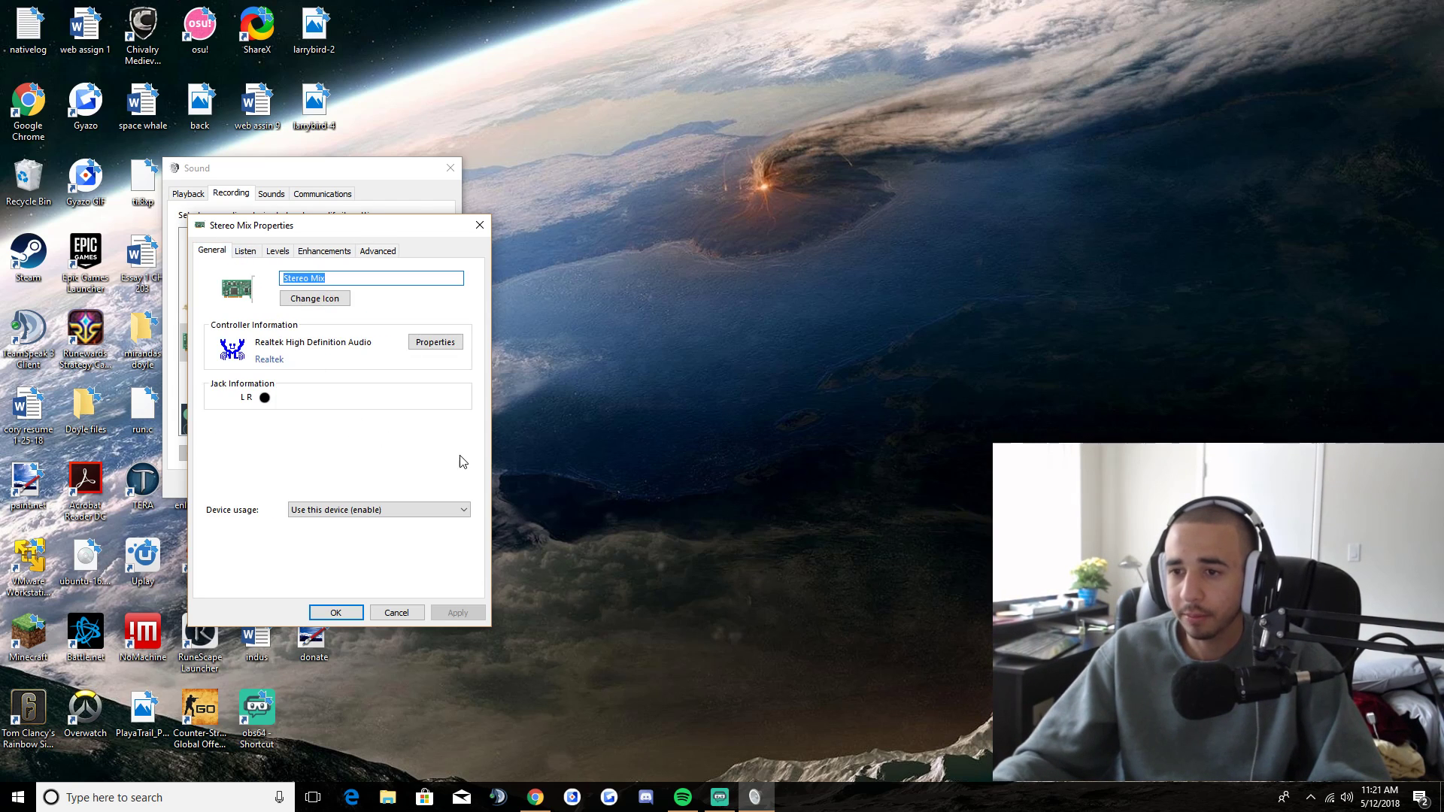
{"action": "left_click", "coordinate": [277, 252]}
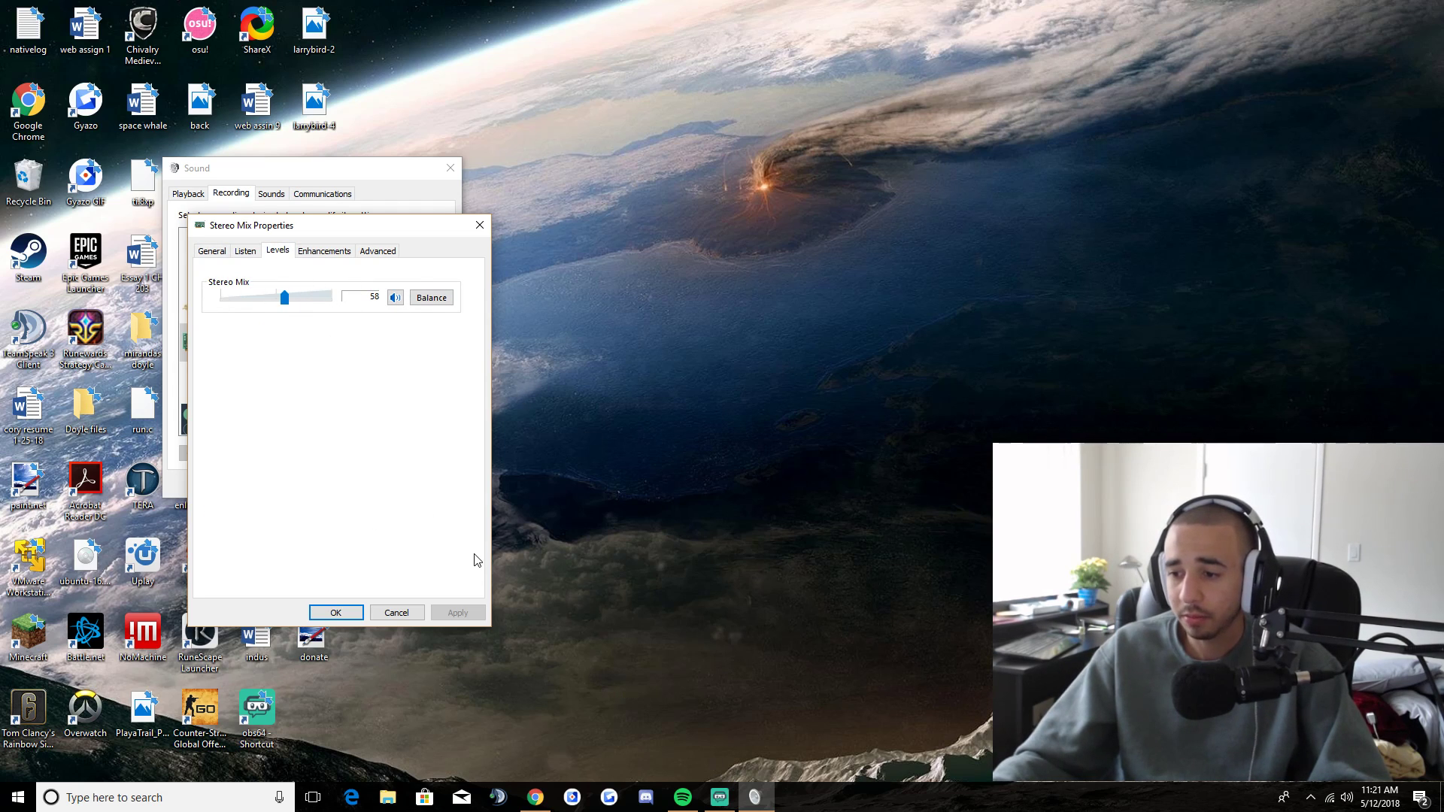
{"action": "left_click", "coordinate": [336, 613]}
- Close the Sound panel and set Streamlabs OBS desktop audio to Speakers (Realtek High Definition Audio)
{"action": "left_click", "coordinate": [304, 484]}
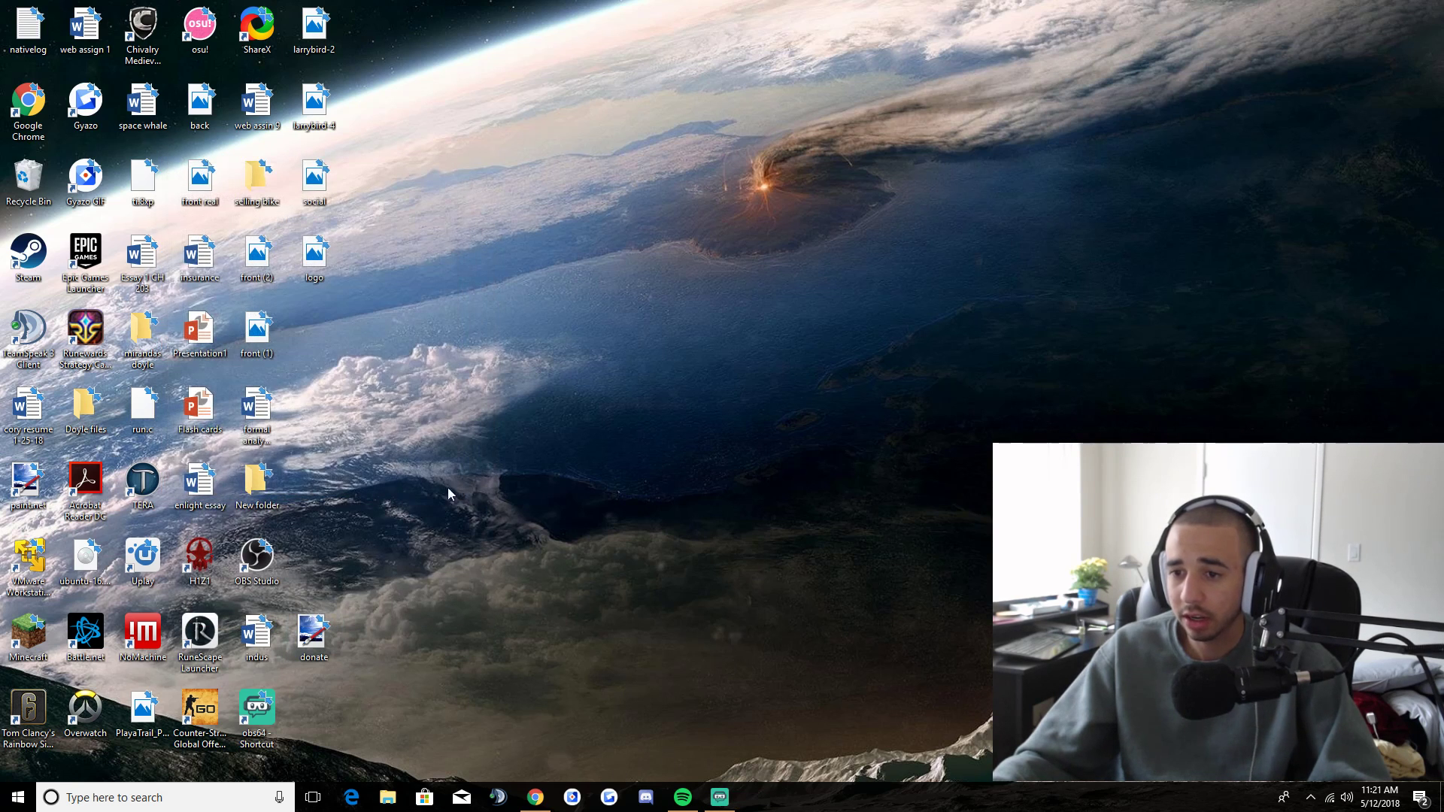
{"action": "left_click", "coordinate": [723, 799]}
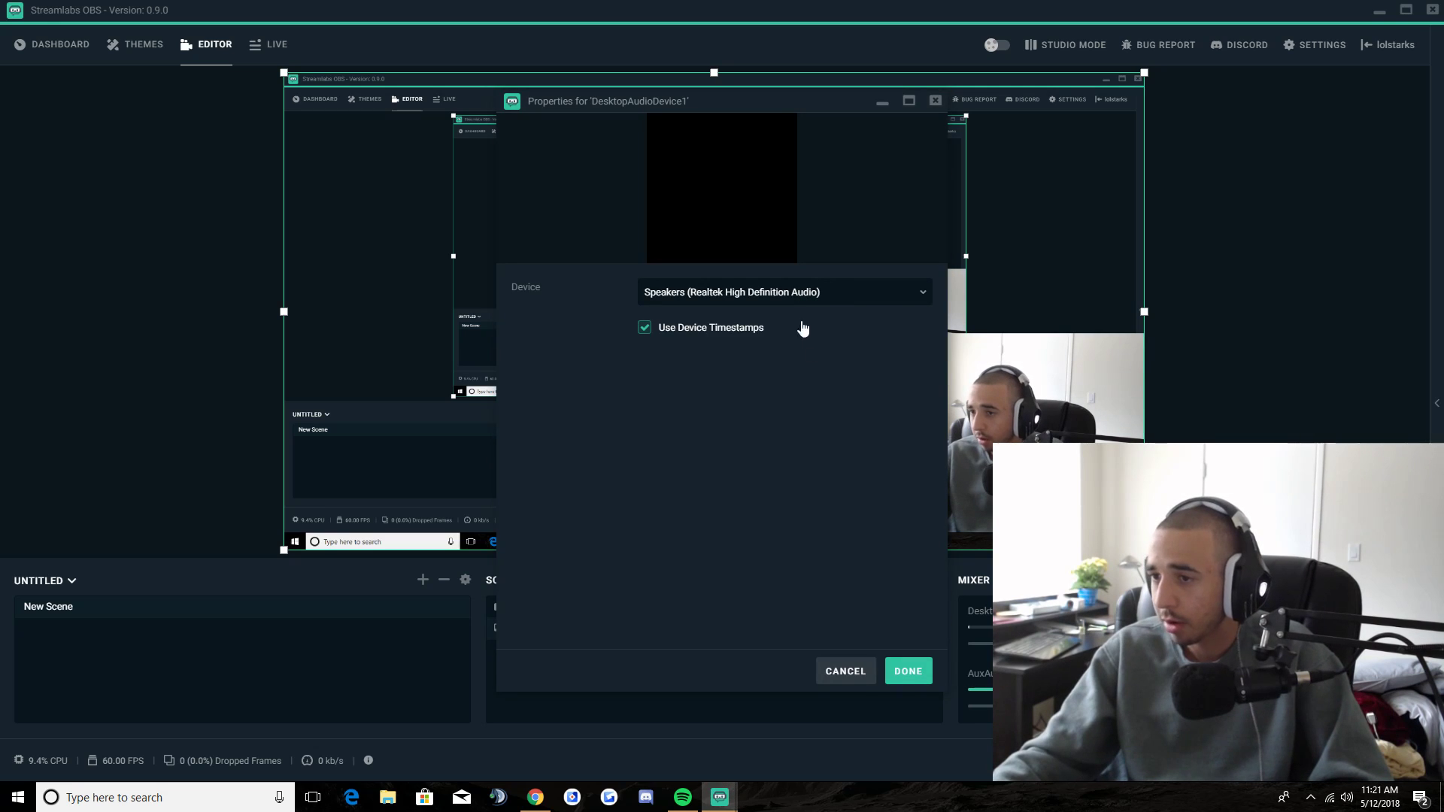
{"action": "left_click", "coordinate": [801, 292]}
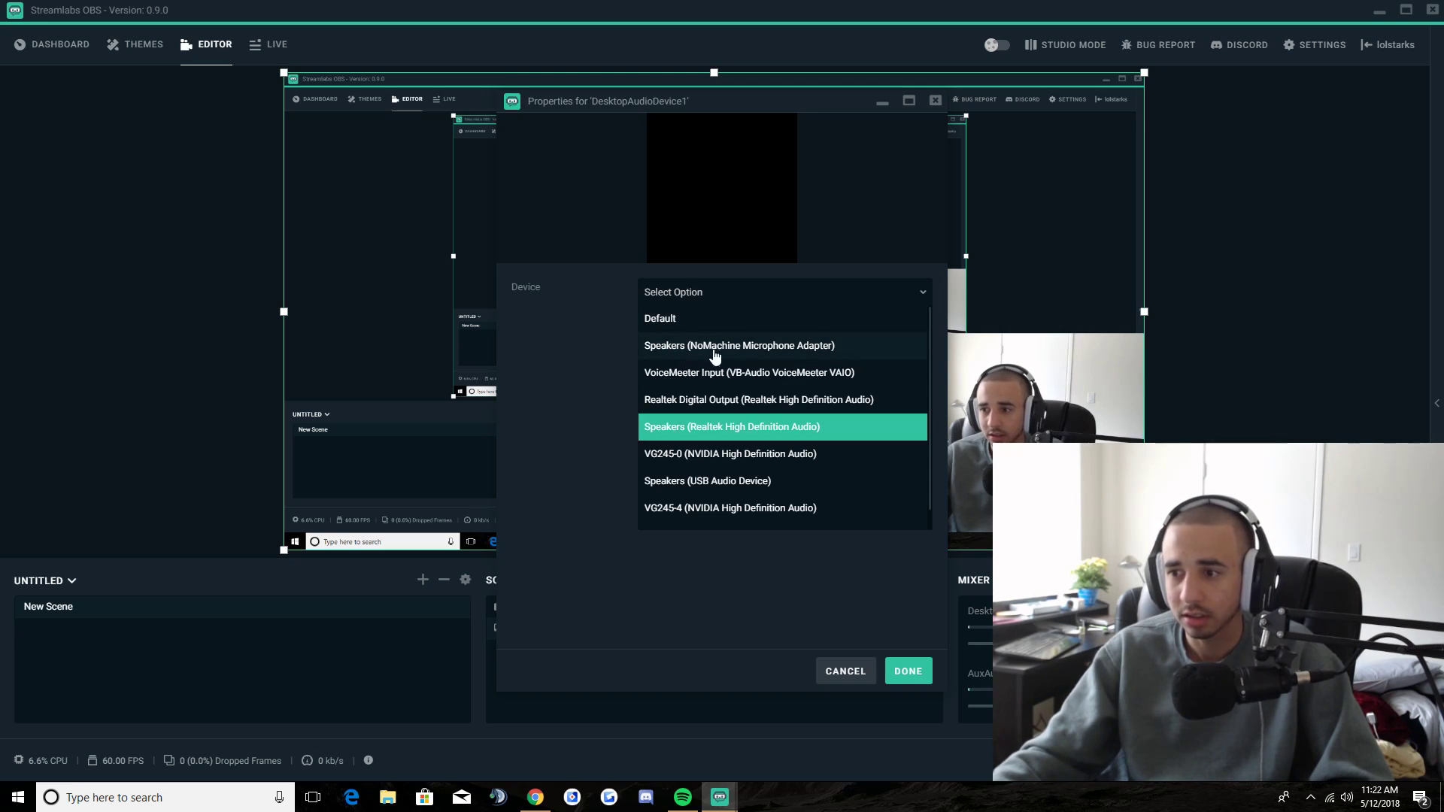
{"action": "left_click", "coordinate": [701, 428]}
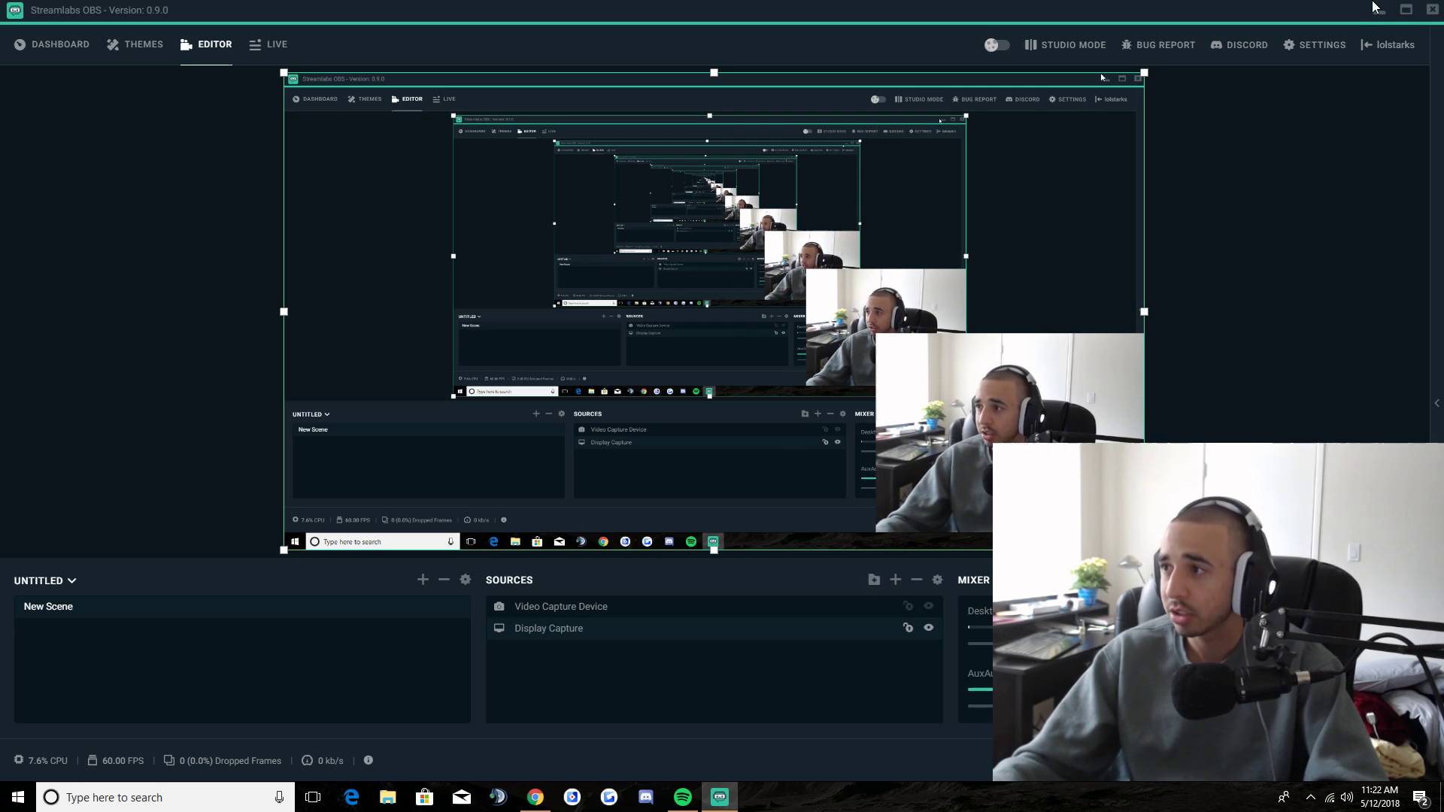
{"action": "left_click", "coordinate": [1381, 10]}
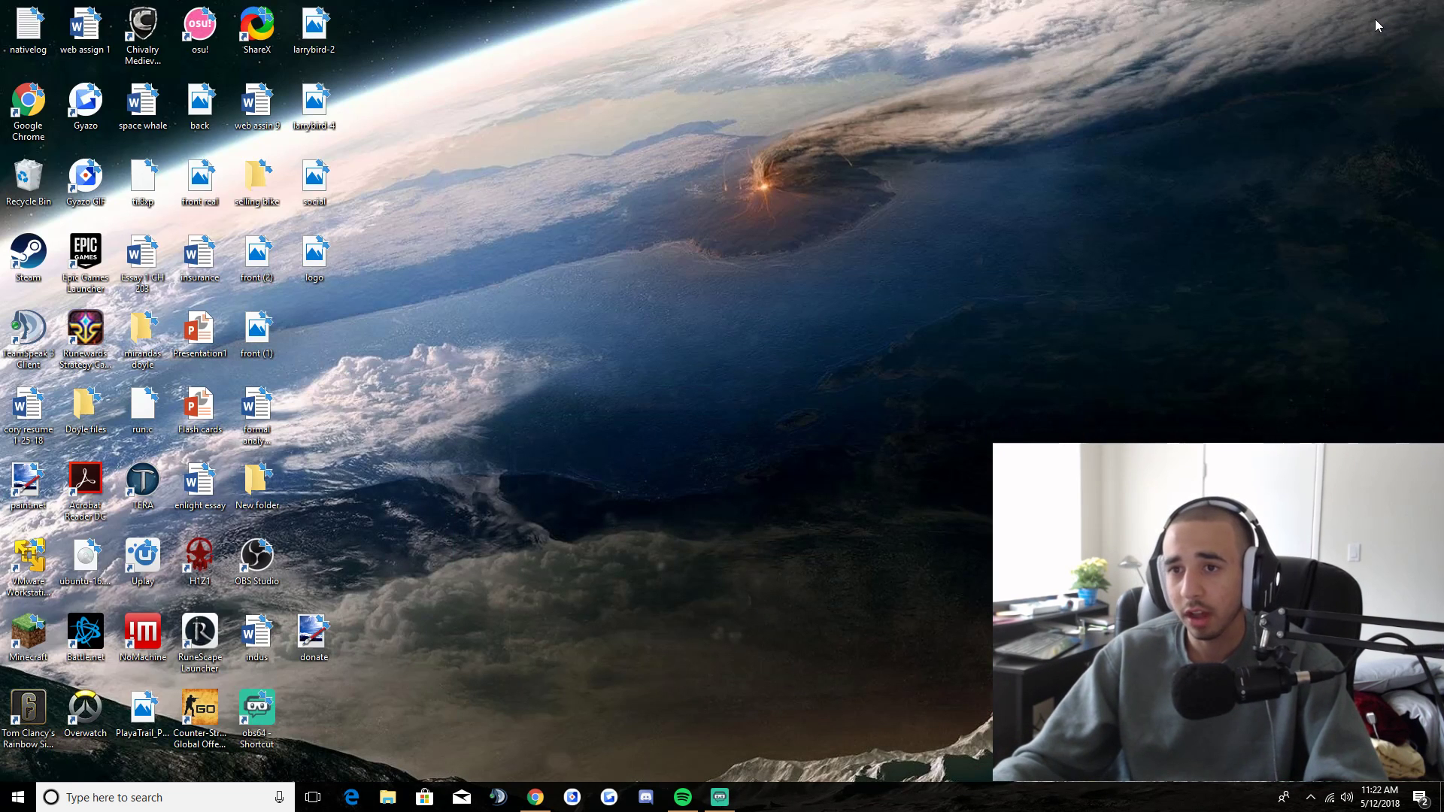